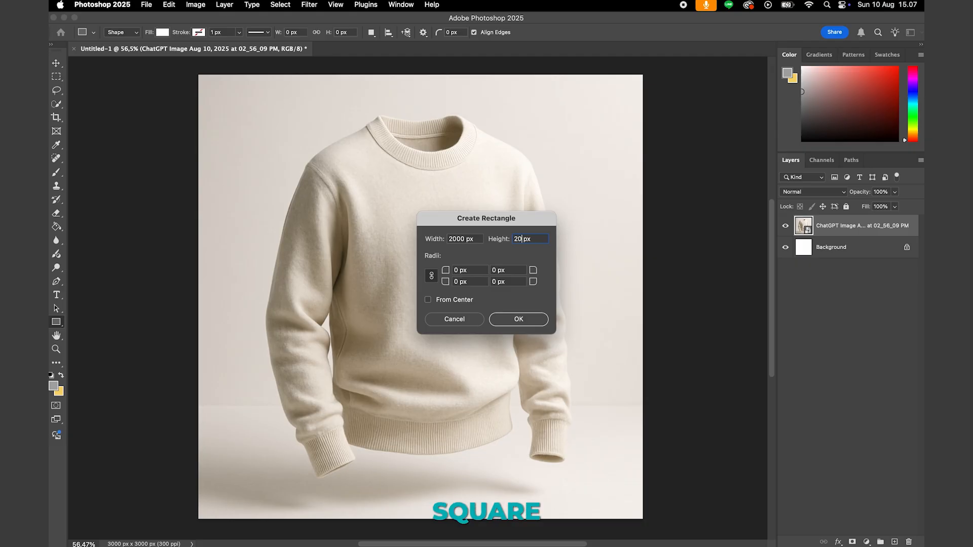
- Create a 2000 px by 2000 px white rectangle and position it over the sweatshirt
{"action": "key", "text": "Return"}
{"action": "key", "text": "v"}
{"action": "left_click_drag", "start_coordinate": [554, 378], "coordinate": [418, 264]}
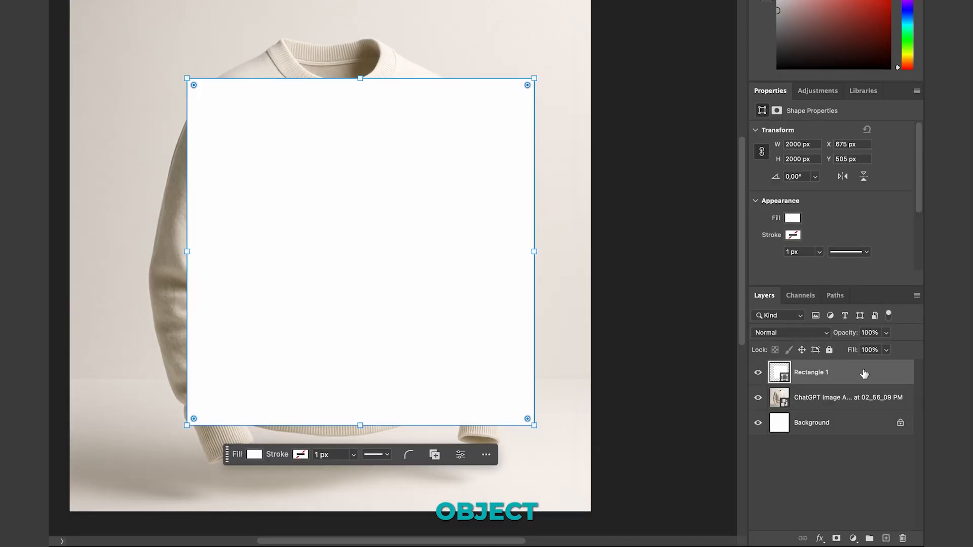
{"action": "right_click", "coordinate": [864, 374]}
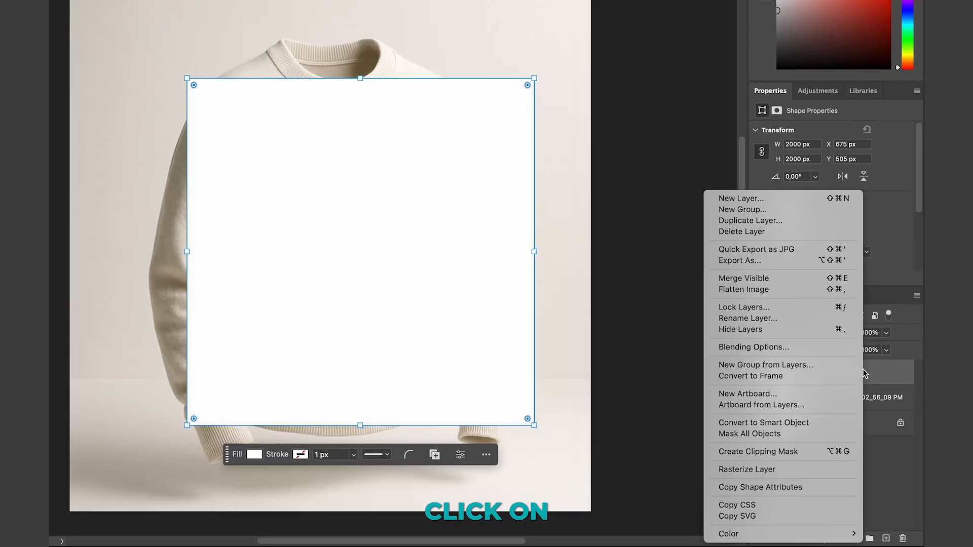
{"action": "left_click", "coordinate": [813, 425]}
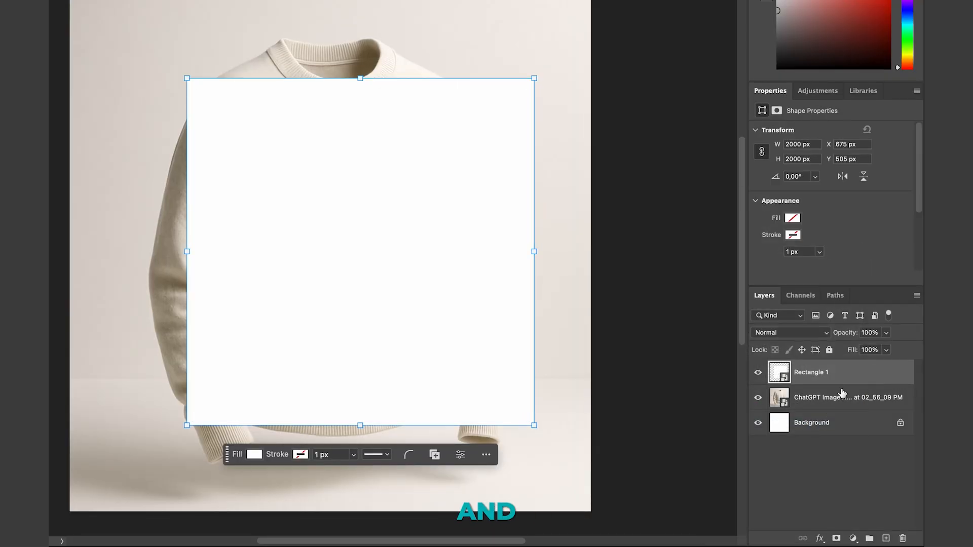
{"action": "double_click", "coordinate": [819, 373]}
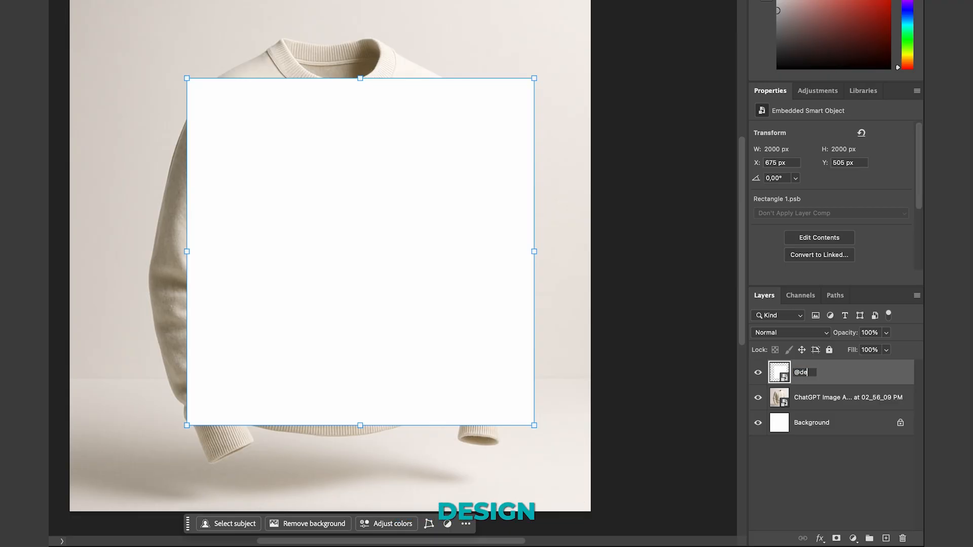
{"action": "type", "text": "@design"}
{"action": "key", "text": "Return"}
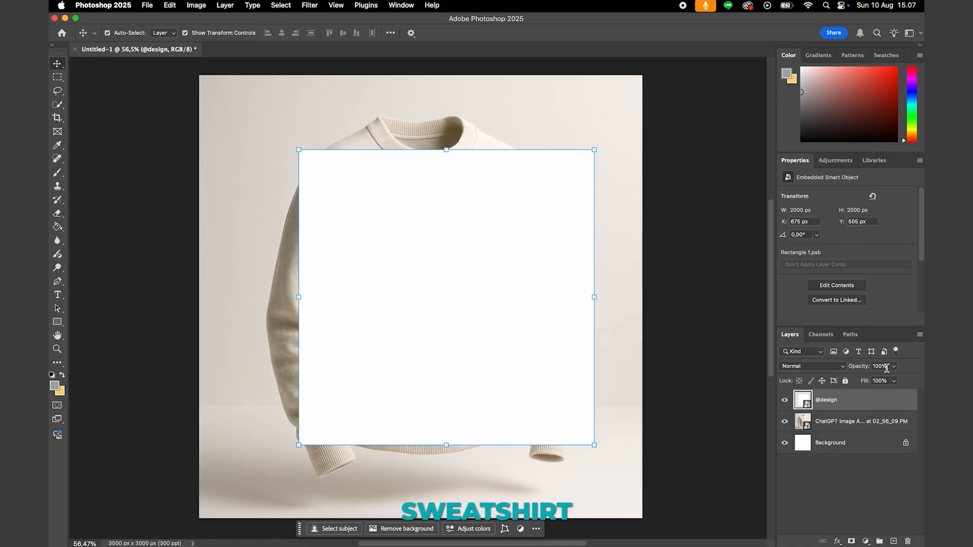
{"action": "double_click", "coordinate": [880, 367]}
{"action": "type", "text": "400"}
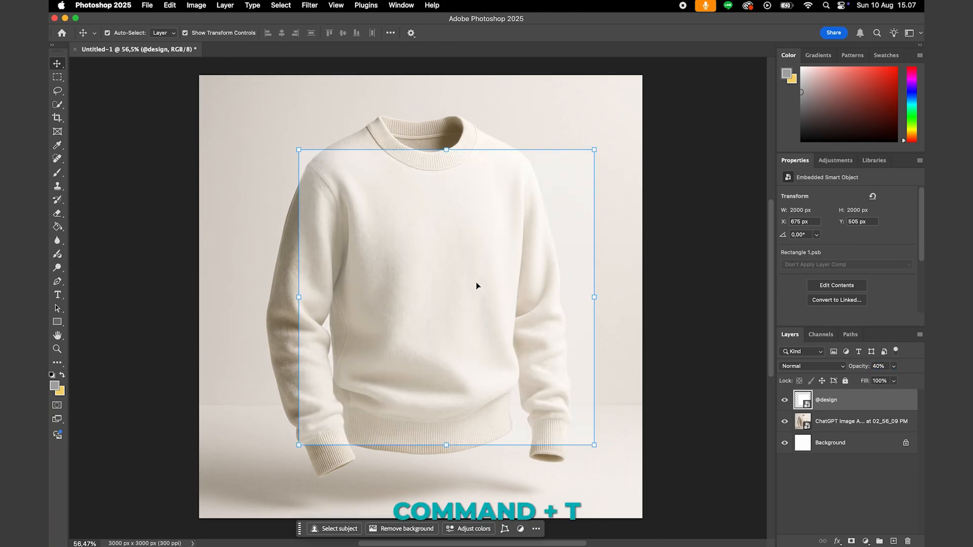
{"action": "key", "text": "super+t"}
{"action": "left_click_drag", "start_coordinate": [596, 148], "coordinate": [446, 264]}
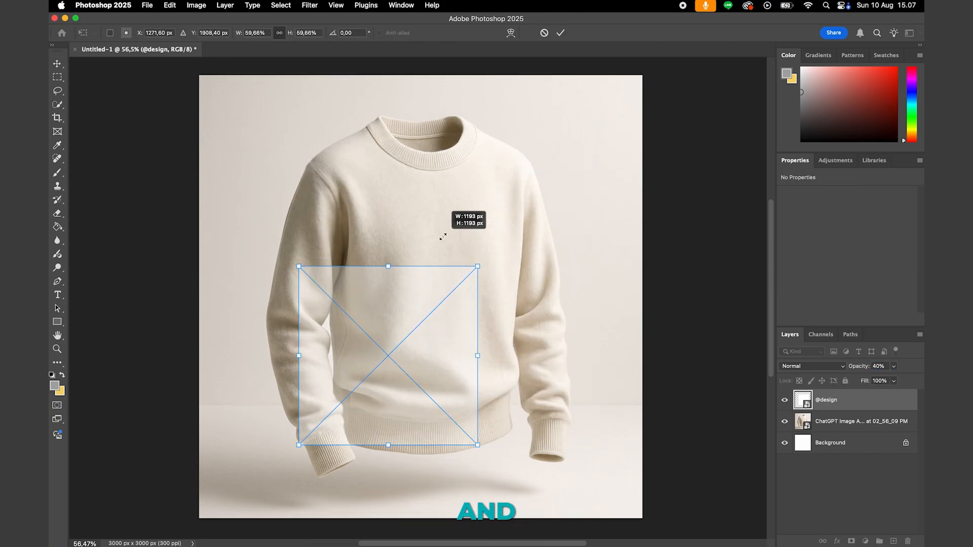
{"action": "left_click_drag", "start_coordinate": [378, 343], "coordinate": [450, 261]}
{"action": "left_click_drag", "start_coordinate": [545, 179], "coordinate": [521, 198]}
{"action": "left_click_drag", "start_coordinate": [482, 271], "coordinate": [476, 266]}
{"action": "left_click_drag", "start_coordinate": [526, 207], "coordinate": [512, 223]}
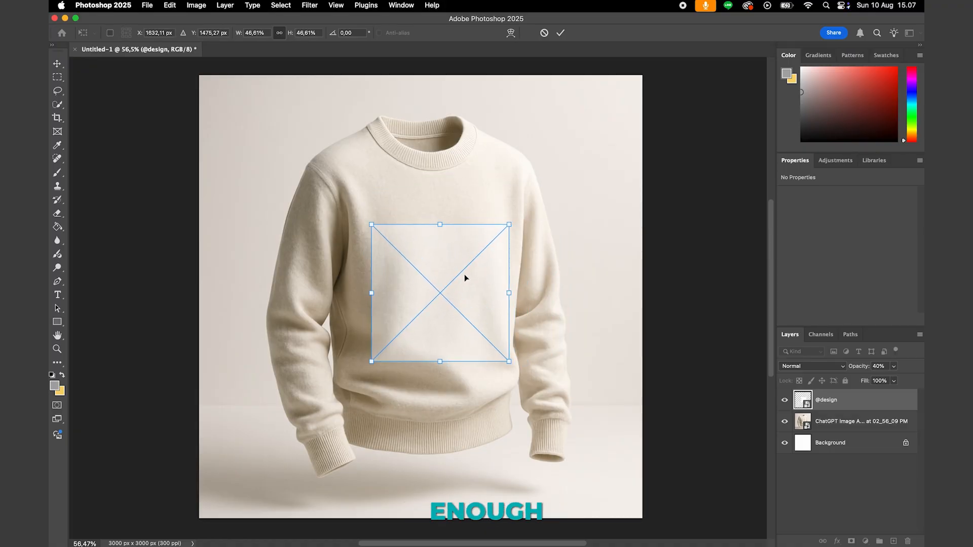
{"action": "mouse_move", "coordinate": [464, 275]}
{"action": "left_mouse_down"}
{"action": "mouse_move", "coordinate": [467, 252]}
{"action": "mouse_move", "coordinate": [467, 262]}
{"action": "left_mouse_up"}
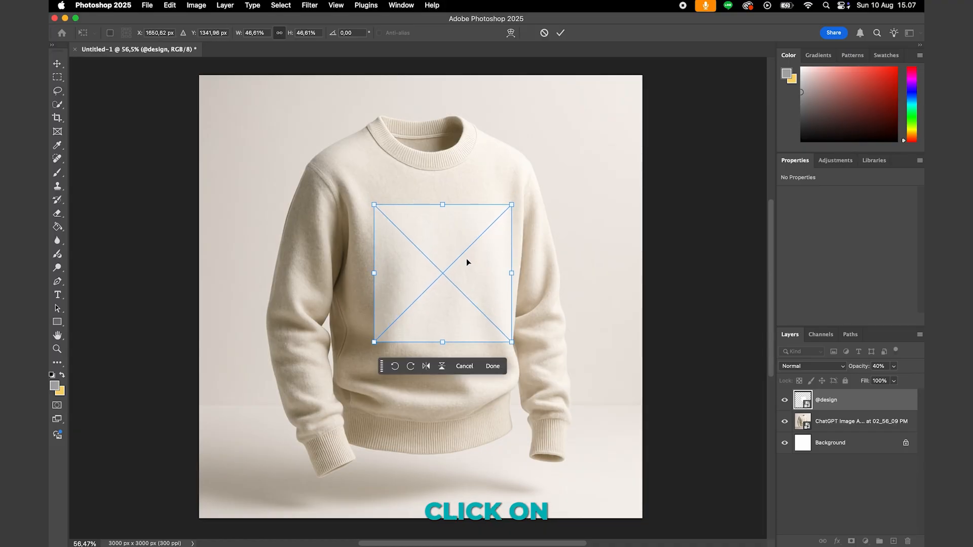
- Distort the square to follow the chest's perspective, raising its right side slightly and narrowing its width to about 43%
{"action": "right_click", "coordinate": [467, 262]}
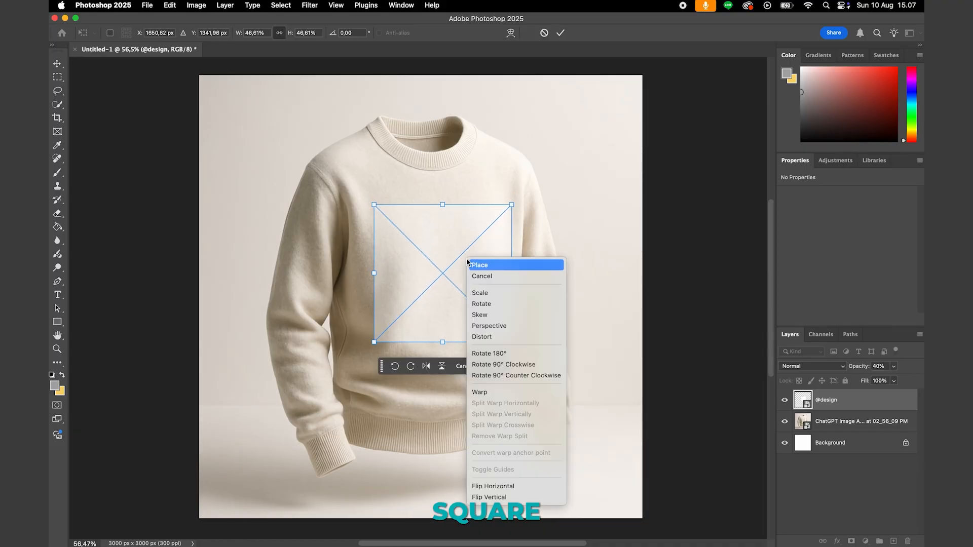
{"action": "left_click", "coordinate": [510, 337]}
{"action": "left_click_drag", "start_coordinate": [514, 274], "coordinate": [506, 267]}
{"action": "left_click_drag", "start_coordinate": [374, 274], "coordinate": [378, 274]}
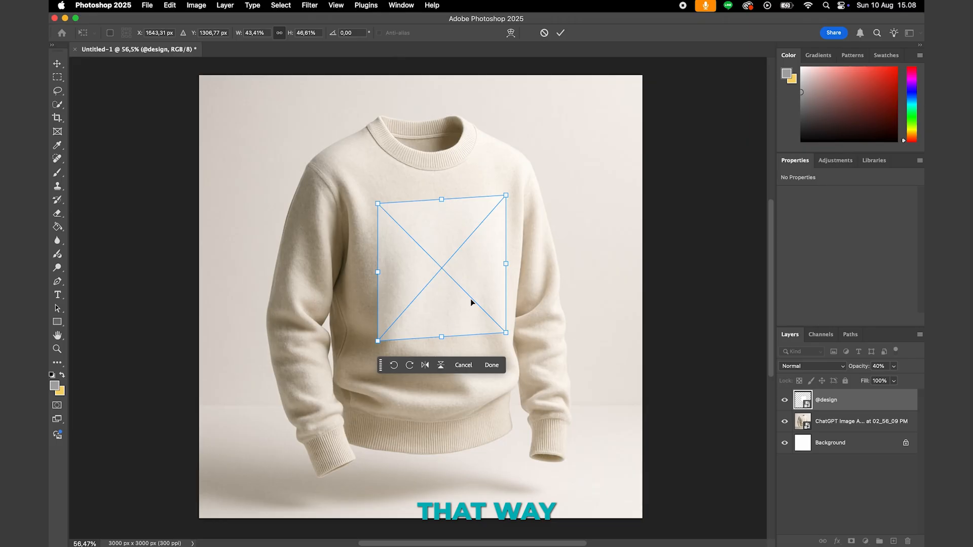
- Warp the square so its left edge bends slightly inward and its right edge bulges slightly outward along the sweatshirt
{"action": "right_click", "coordinate": [427, 264]}
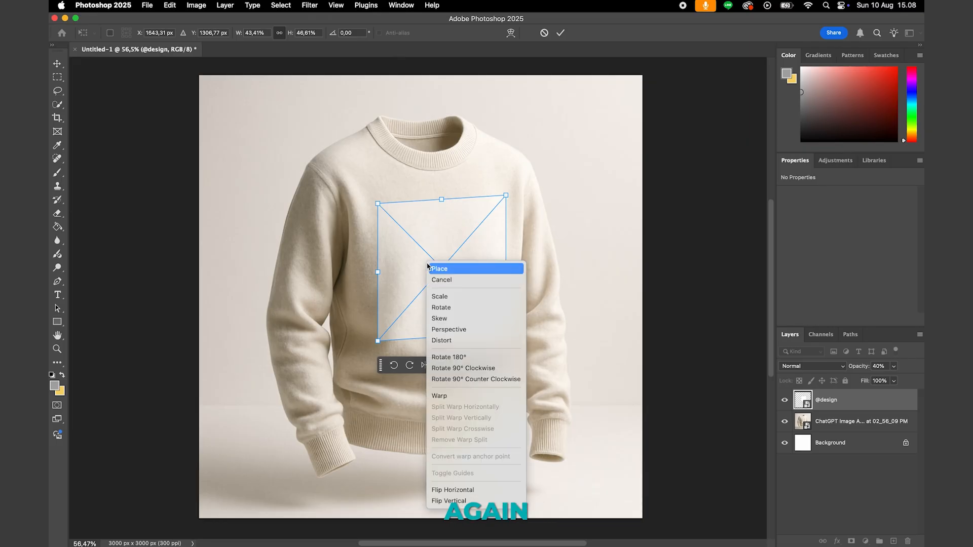
{"action": "left_click", "coordinate": [469, 396]}
{"action": "scroll", "coordinate": [467, 287], "scroll_direction": "up", "scroll_amount": 5}
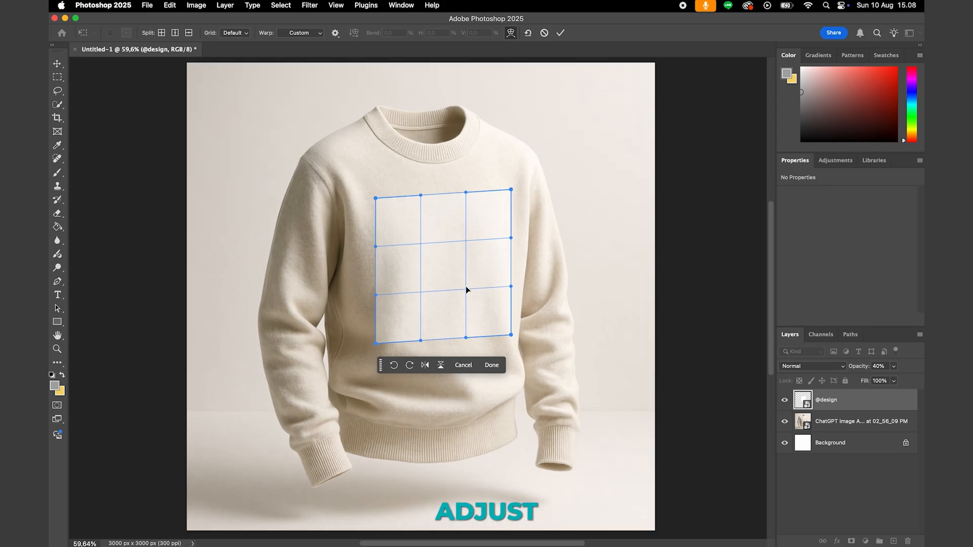
{"action": "scroll", "coordinate": [466, 286], "scroll_direction": "right", "scroll_amount": 2}
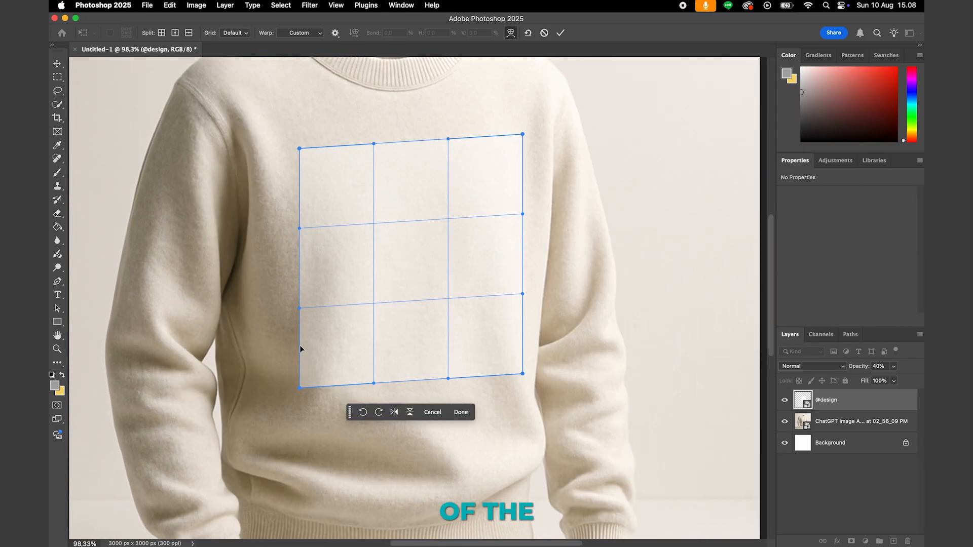
{"action": "left_click_drag", "start_coordinate": [306, 304], "coordinate": [313, 303]}
{"action": "left_click", "coordinate": [300, 228]}
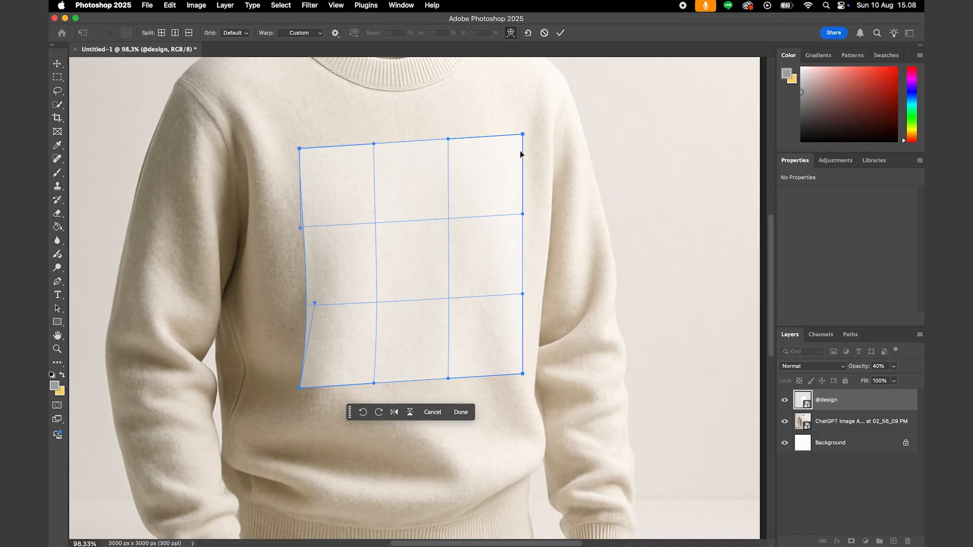
{"action": "left_click_drag", "start_coordinate": [521, 264], "coordinate": [528, 264]}
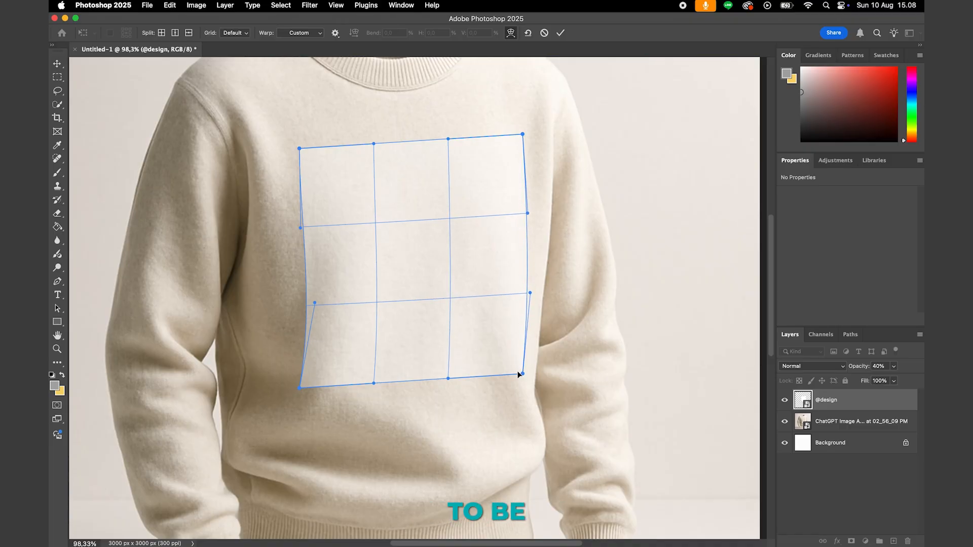
- Fit the square's bottom corners and lower edge to the fabric, add a vertical warp split near the middle, and apply the warp
{"action": "left_click_drag", "start_coordinate": [519, 375], "coordinate": [520, 375]}
{"action": "left_click_drag", "start_coordinate": [300, 388], "coordinate": [308, 387]}
{"action": "left_click_drag", "start_coordinate": [374, 384], "coordinate": [372, 378]}
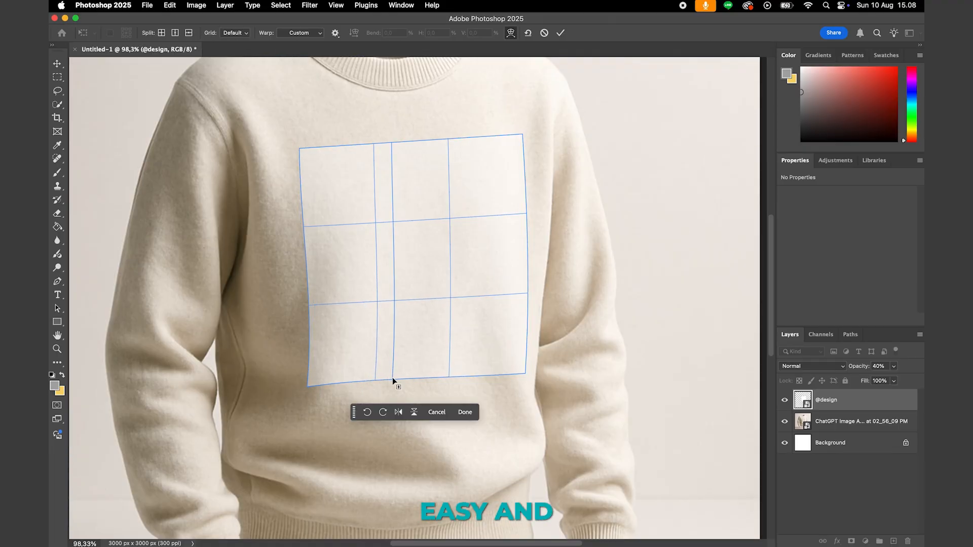
{"action": "left_click", "coordinate": [394, 379], "text": "alt"}
{"action": "left_click_drag", "start_coordinate": [395, 380], "coordinate": [396, 383]}
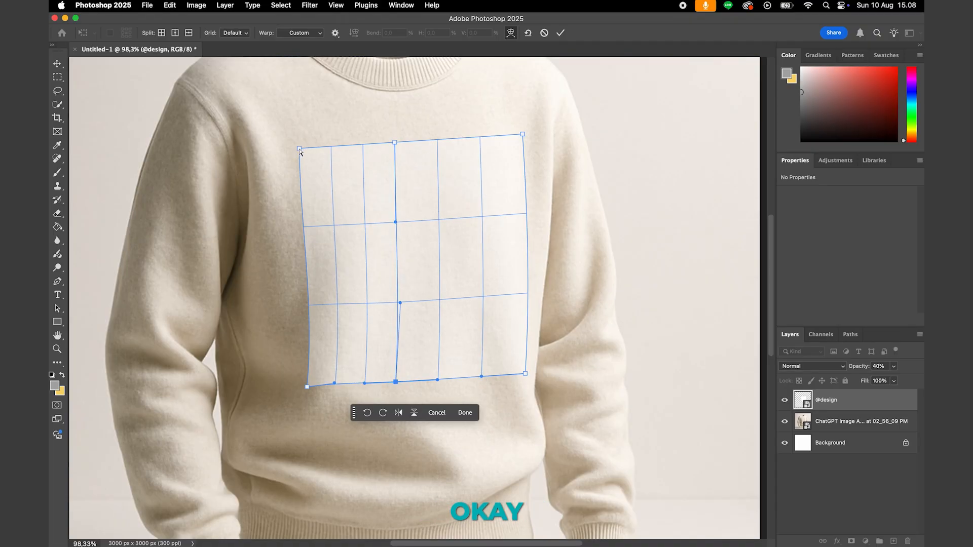
{"action": "key", "text": "Return"}
{"action": "key", "text": "z"}
{"action": "mouse_move", "coordinate": [412, 171]}
{"action": "left_mouse_down"}
{"action": "mouse_move", "coordinate": [375, 176]}
{"action": "mouse_move", "coordinate": [417, 184]}
{"action": "left_mouse_up"}
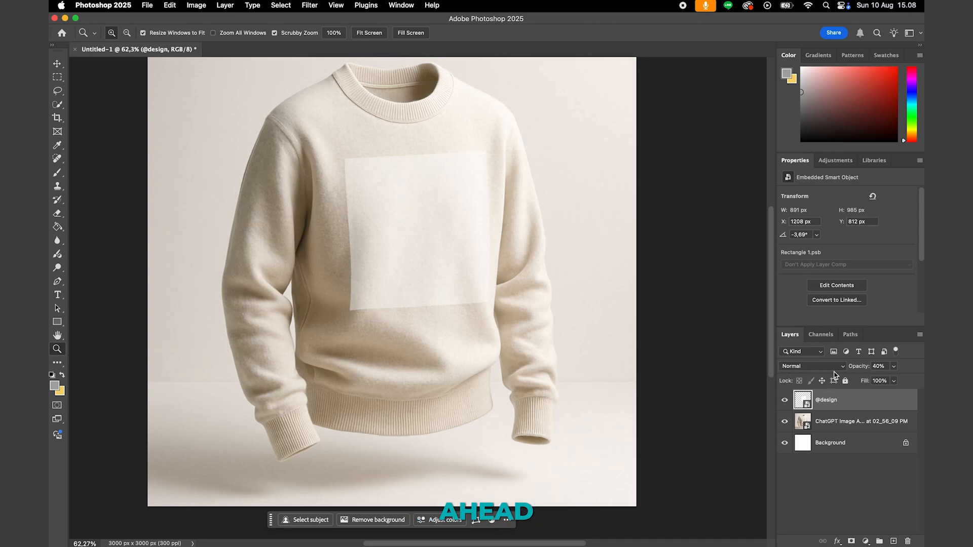
{"action": "left_click_drag", "start_coordinate": [860, 368], "coordinate": [903, 368]}
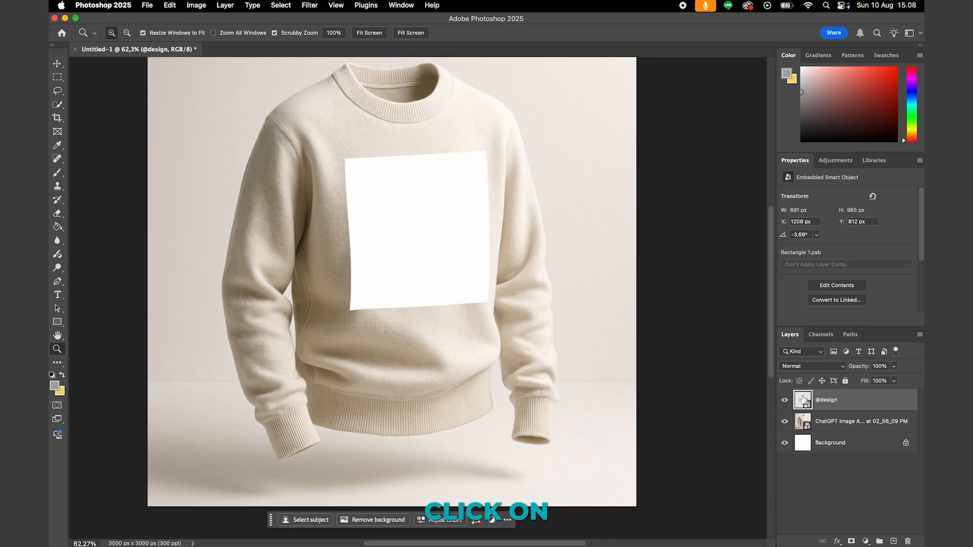
{"action": "double_click", "coordinate": [804, 400]}
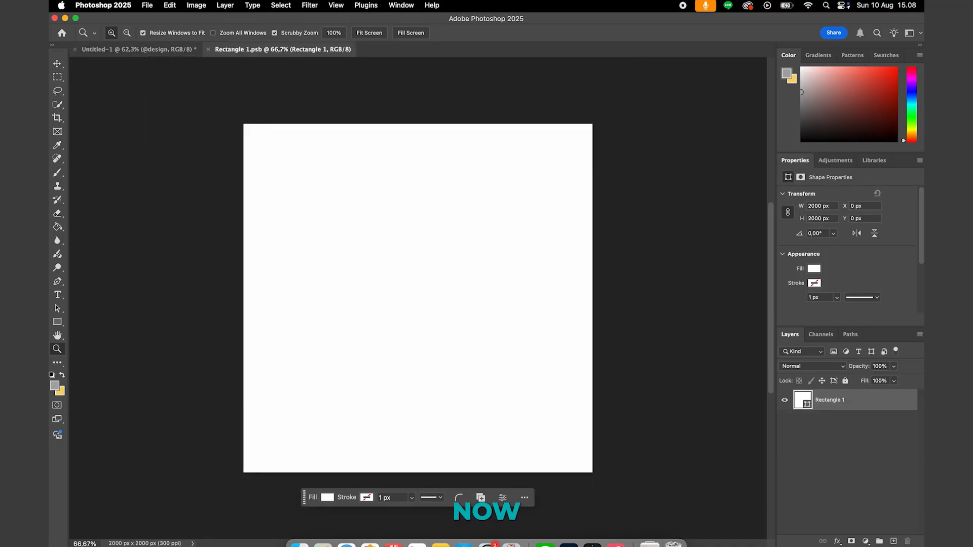
{"action": "left_click", "coordinate": [300, 531]}
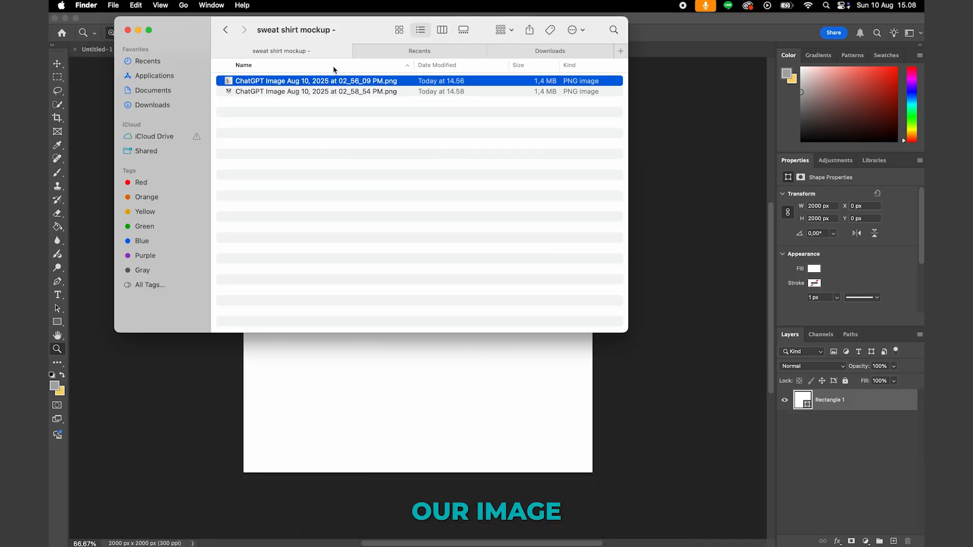
{"action": "left_click", "coordinate": [317, 93]}
{"action": "left_click_drag", "start_coordinate": [338, 95], "coordinate": [397, 394]}
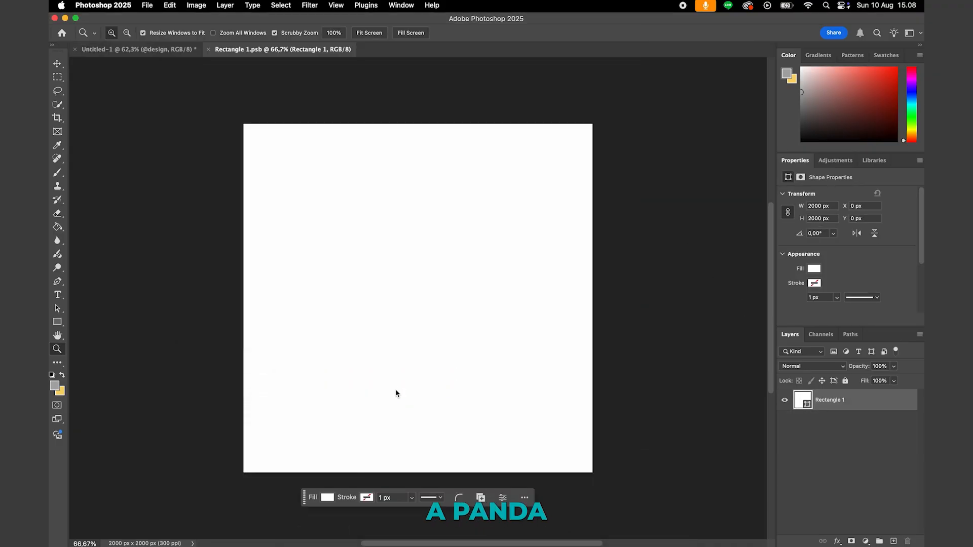
{"action": "key", "text": "Return"}
{"action": "left_click", "coordinate": [789, 421]}
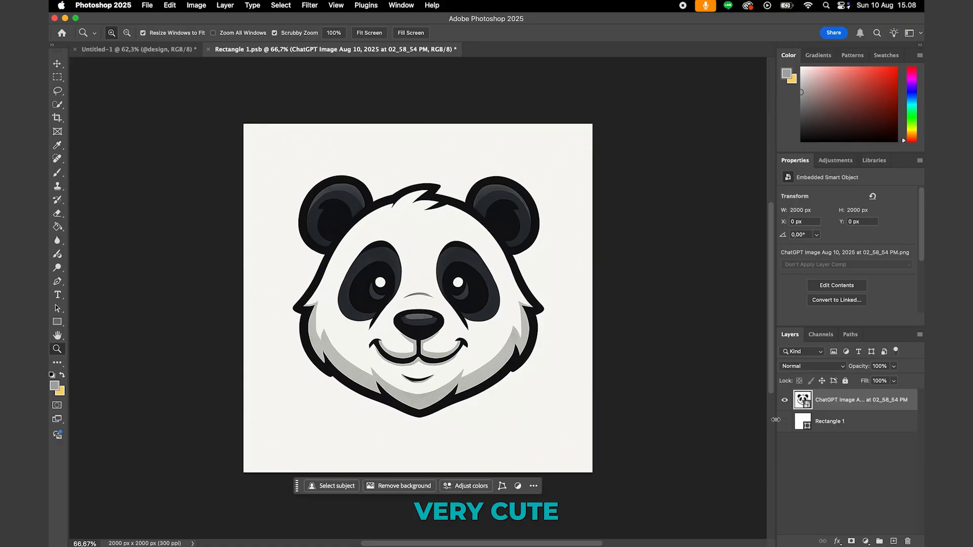
- Rasterize the panda image and erase its off-white background with the Magic Eraser
{"action": "key", "text": "e"}
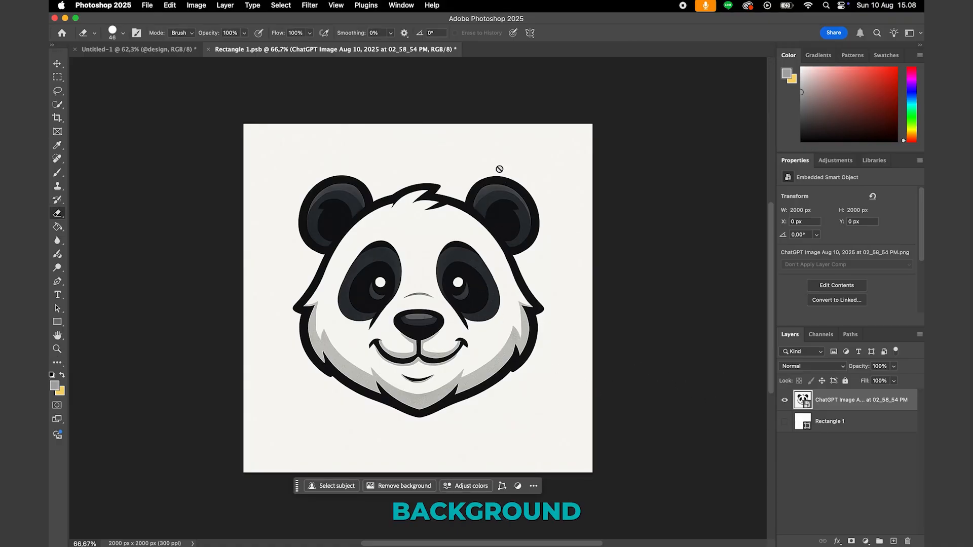
{"action": "left_click", "coordinate": [487, 188]}
{"action": "left_click", "coordinate": [489, 216]}
{"action": "key", "text": "shift+e"}
{"action": "key", "text": "shift+e"}
{"action": "left_click", "coordinate": [487, 155]}
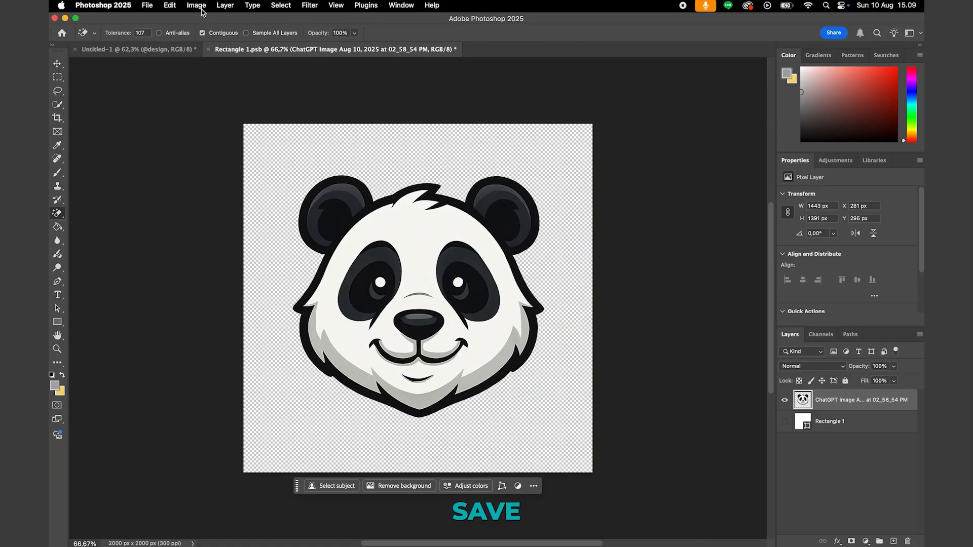
- Save the smart object's contents and close its document to return to the sweatshirt mockup
{"action": "left_click", "coordinate": [147, 6]}
{"action": "left_click", "coordinate": [167, 107]}
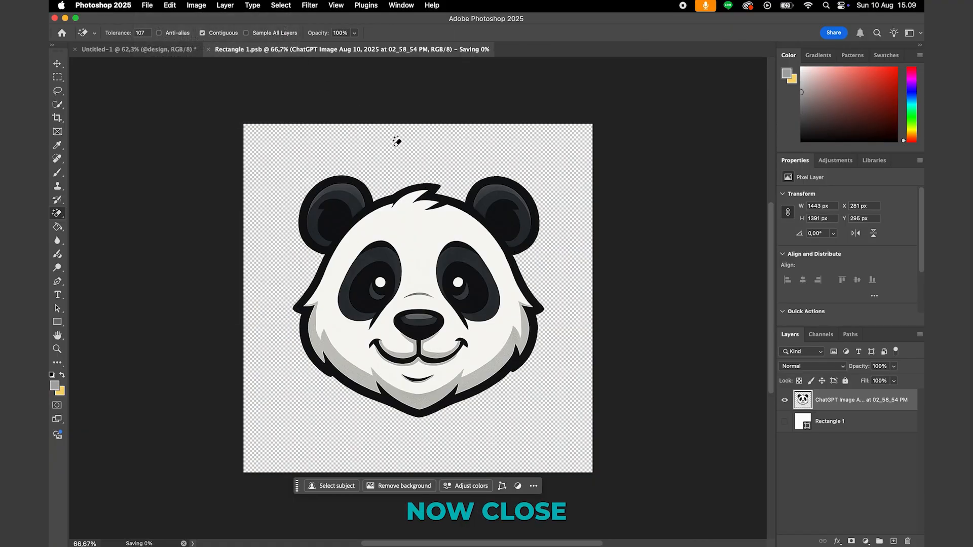
{"action": "left_click", "coordinate": [209, 50]}
{"action": "key", "text": "z"}
{"action": "mouse_move", "coordinate": [456, 221]}
{"action": "left_mouse_down"}
{"action": "mouse_move", "coordinate": [400, 222]}
{"action": "mouse_move", "coordinate": [457, 222]}
{"action": "mouse_move", "coordinate": [406, 222]}
{"action": "mouse_move", "coordinate": [447, 223]}
{"action": "left_mouse_up"}
{"action": "key", "text": "super+t"}
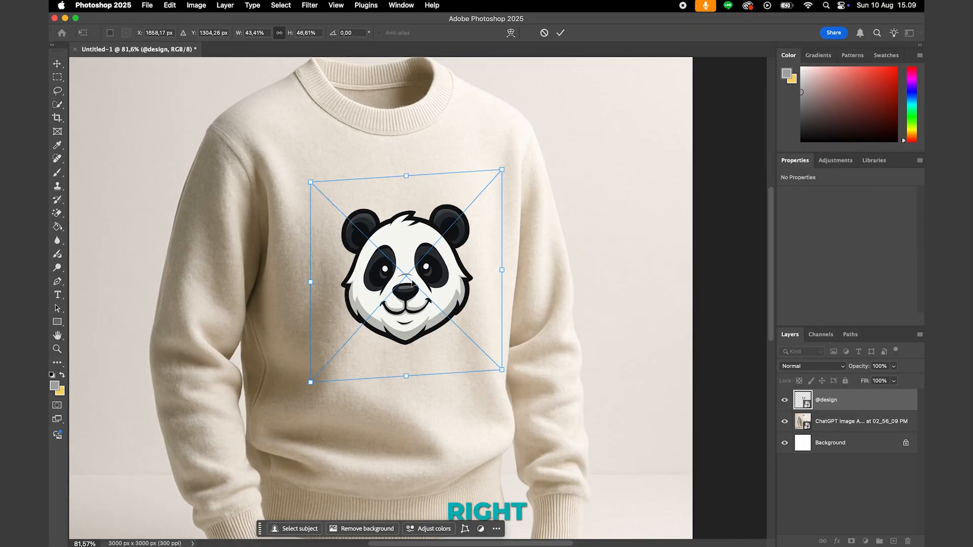
{"action": "key", "text": "Escape"}
{"action": "left_click_drag", "start_coordinate": [416, 275], "coordinate": [456, 258]}
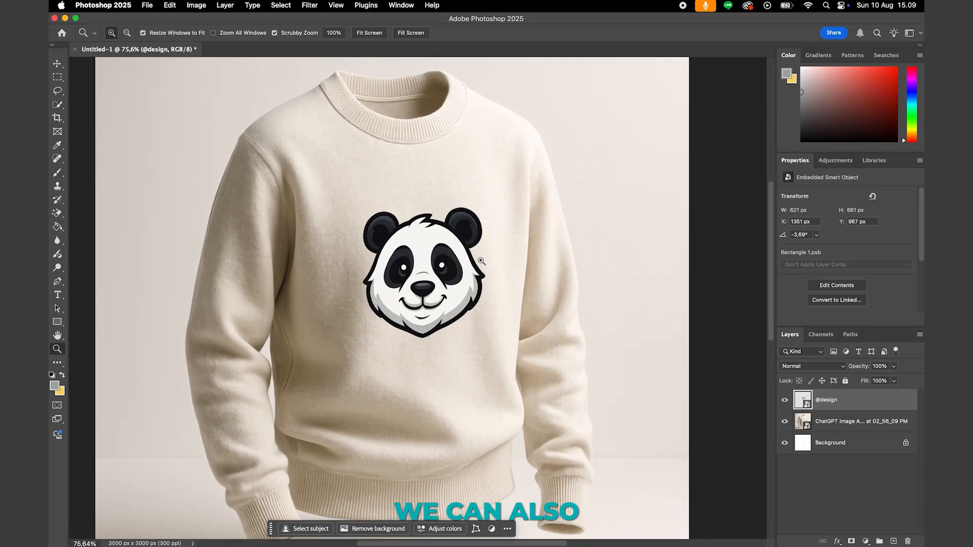
{"action": "left_click", "coordinate": [811, 366]}
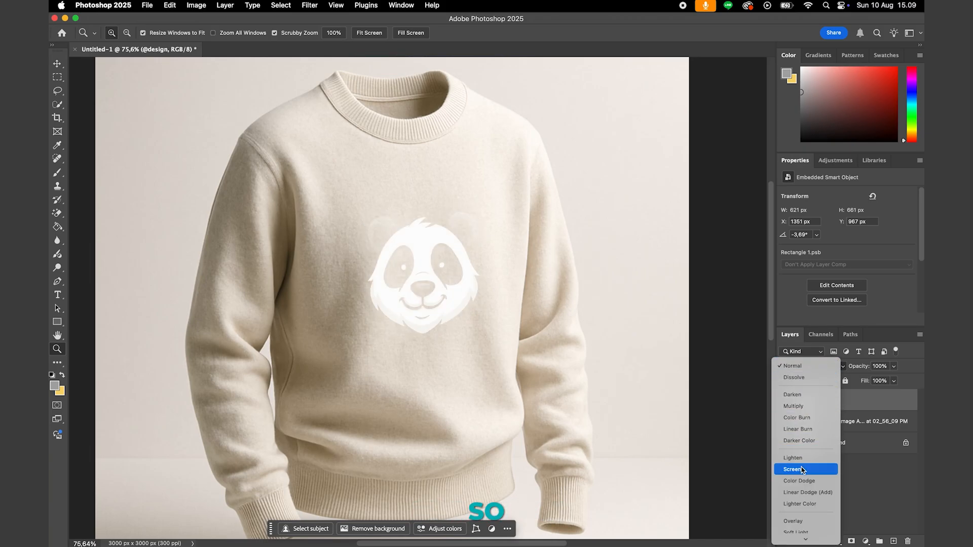
{"action": "scroll", "coordinate": [803, 489], "scroll_direction": "down", "scroll_amount": 5}
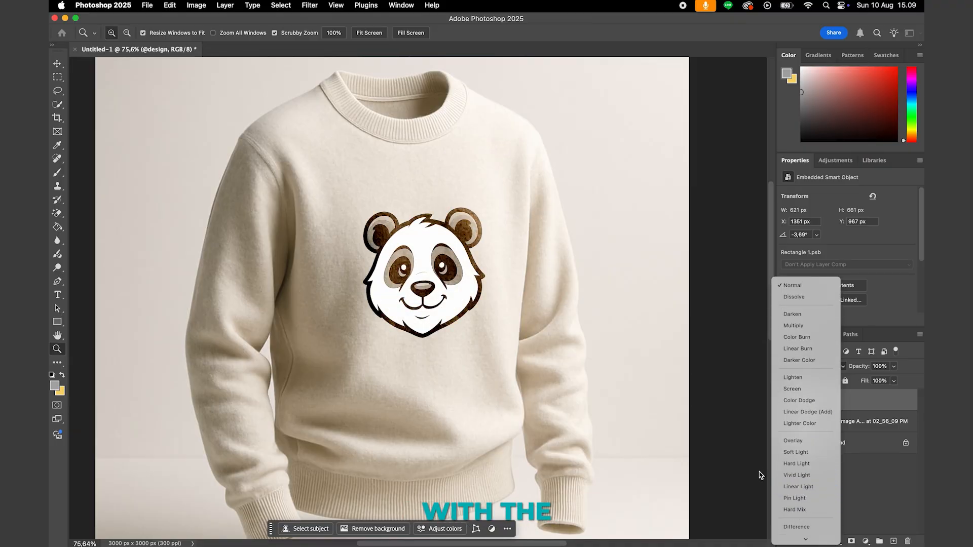
{"action": "left_click", "coordinate": [760, 458]}
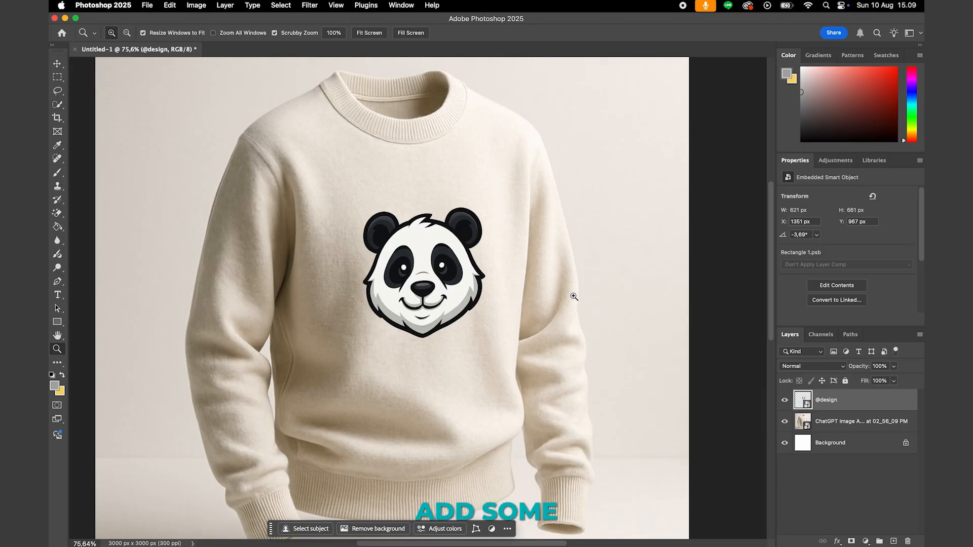
{"action": "left_click", "coordinate": [785, 401]}
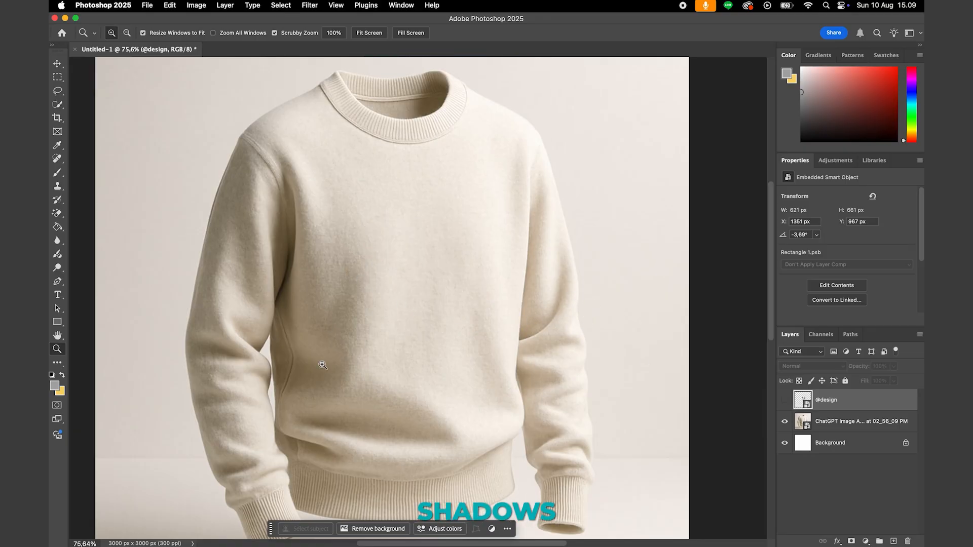
{"action": "left_click", "coordinate": [785, 401]}
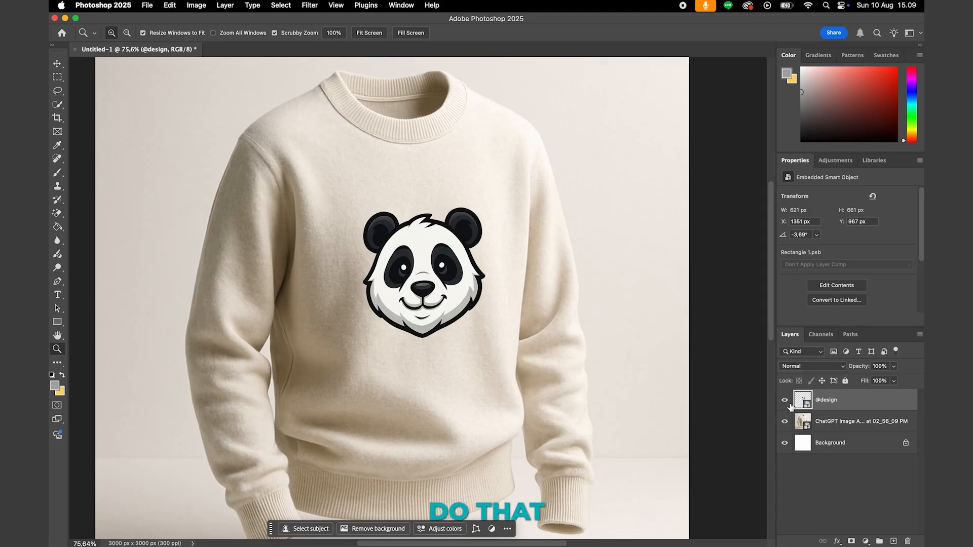
{"action": "left_click_drag", "start_coordinate": [569, 352], "coordinate": [558, 353]}
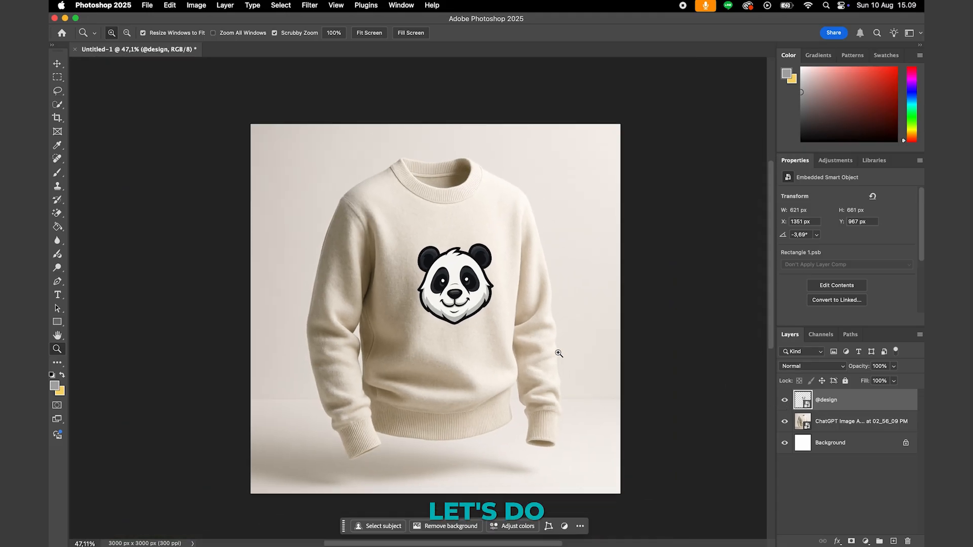
{"action": "left_click", "coordinate": [785, 401]}
{"action": "left_click", "coordinate": [834, 424]}
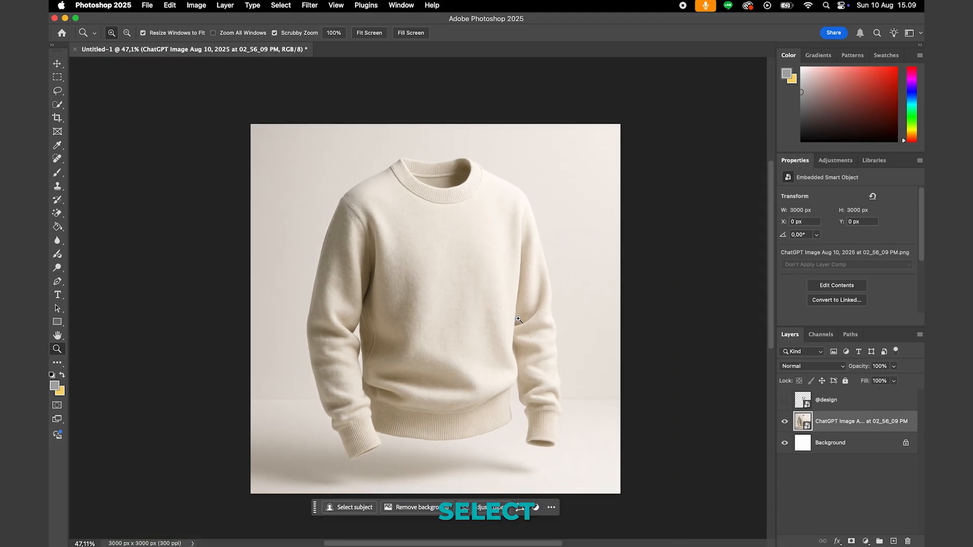
{"action": "key", "text": "w"}
{"action": "mouse_move", "coordinate": [429, 257]}
{"action": "left_mouse_down"}
{"action": "mouse_move", "coordinate": [440, 258]}
{"action": "mouse_move", "coordinate": [431, 243]}
{"action": "left_mouse_up"}
{"action": "left_click_drag", "start_coordinate": [495, 230], "coordinate": [511, 223]}
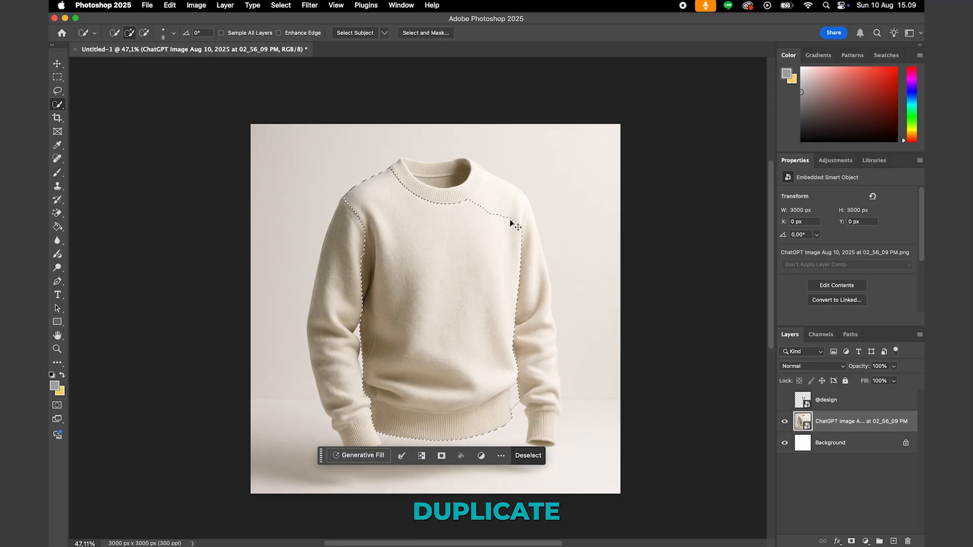
{"action": "key", "text": "super+j"}
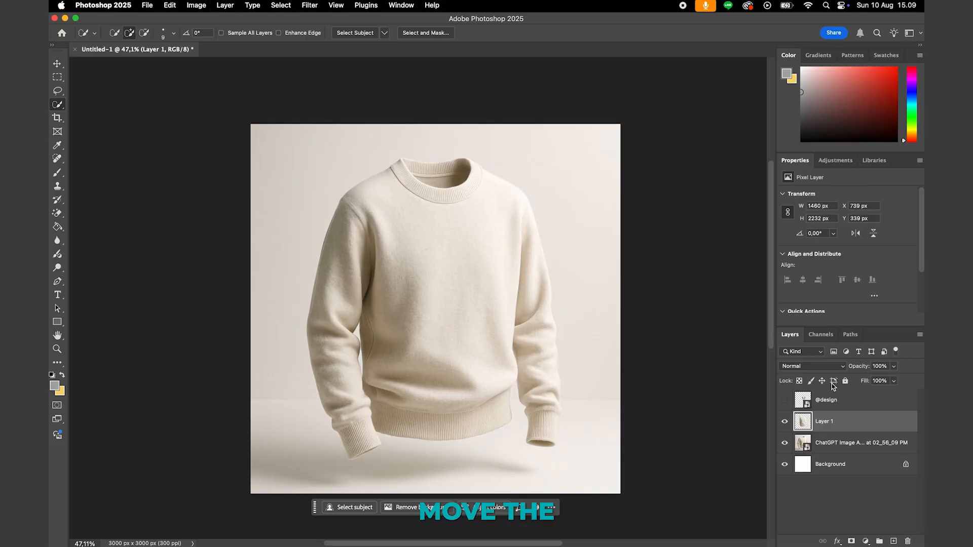
{"action": "left_click_drag", "start_coordinate": [843, 430], "coordinate": [838, 394]}
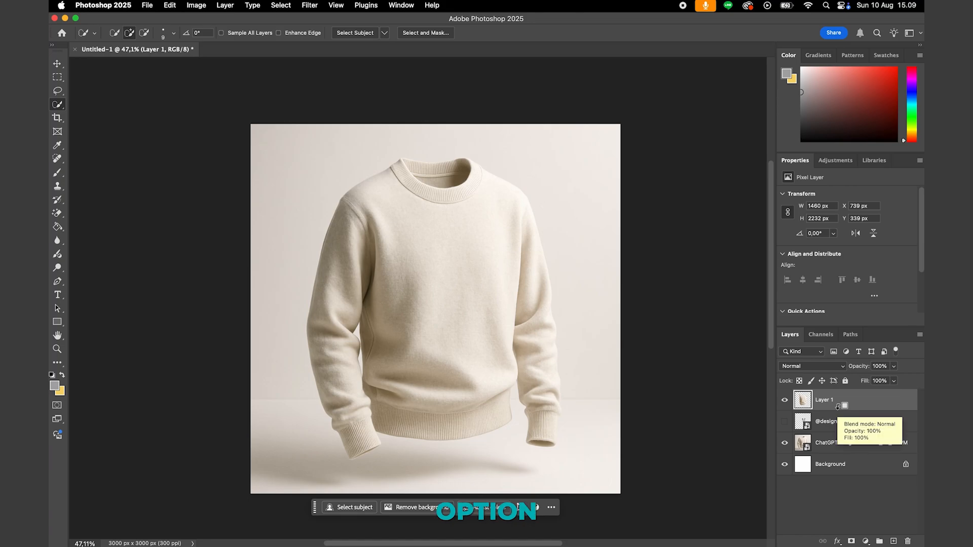
{"action": "left_click", "coordinate": [838, 406], "text": "alt"}
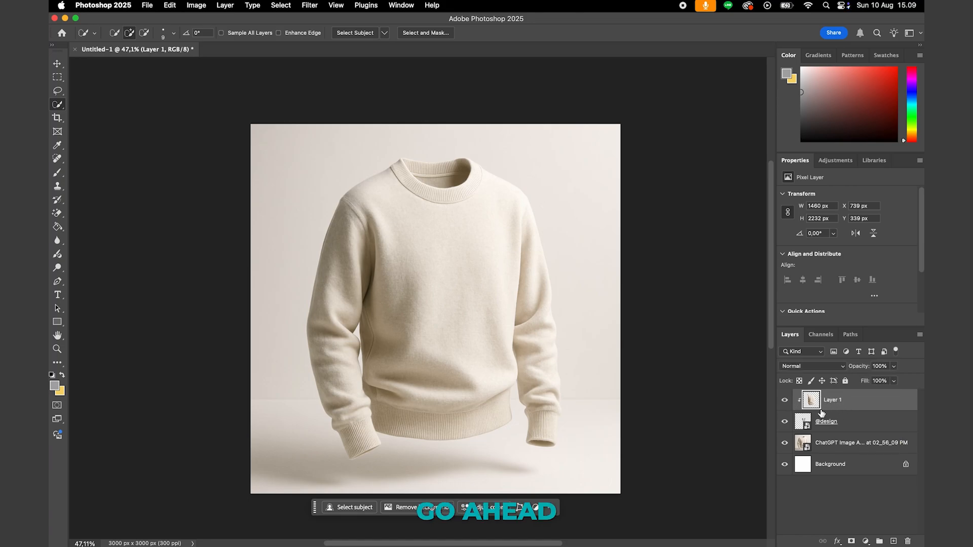
{"action": "double_click", "coordinate": [861, 407]}
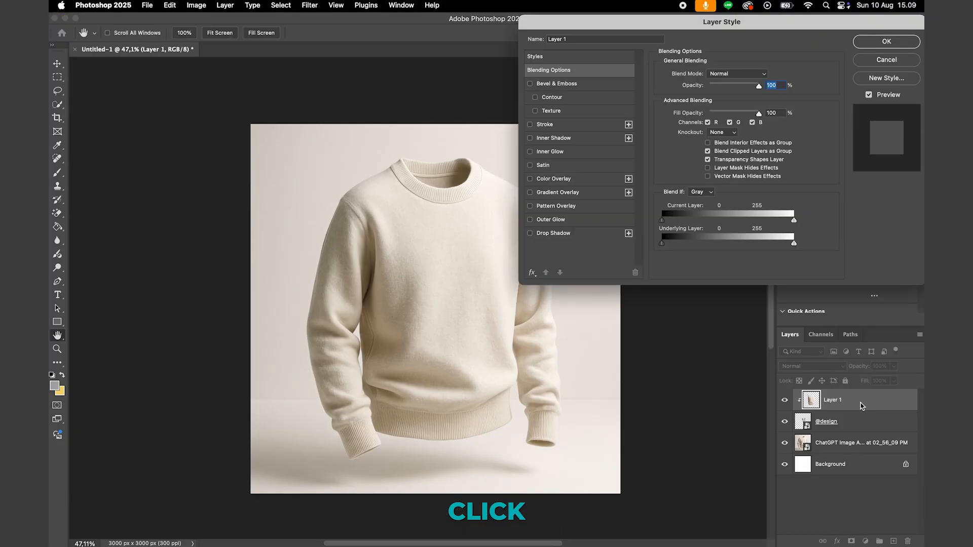
{"action": "left_click", "coordinate": [887, 60]}
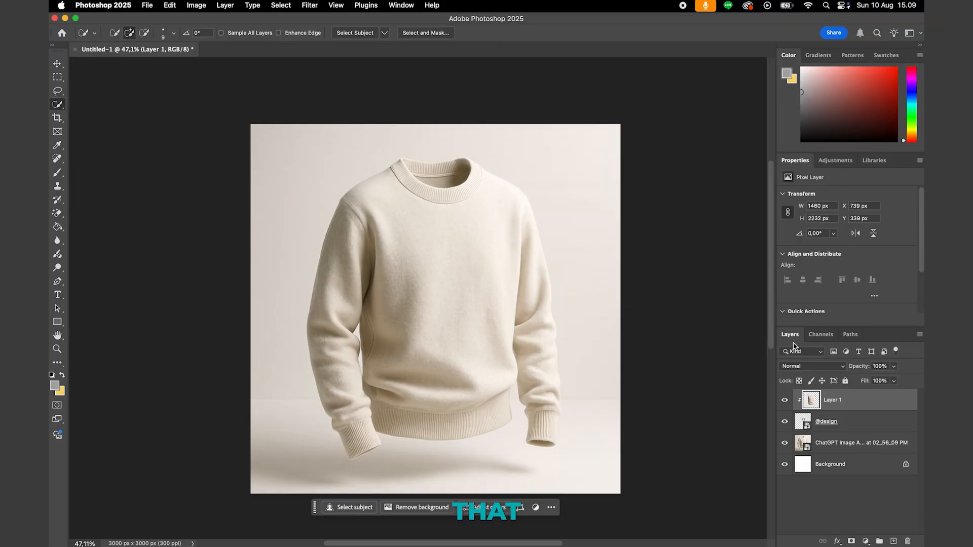
{"action": "double_click", "coordinate": [802, 422]}
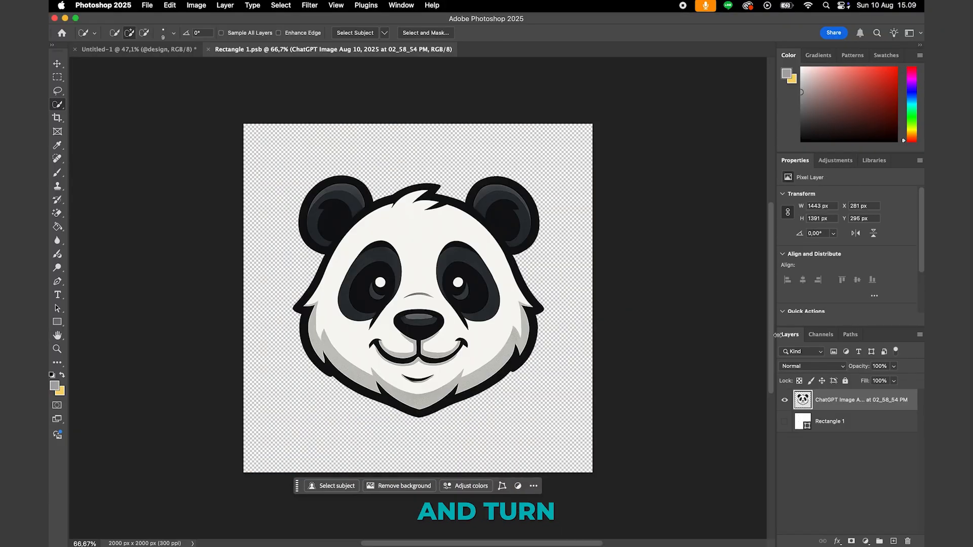
{"action": "left_click", "coordinate": [784, 403]}
{"action": "left_click", "coordinate": [785, 421]}
{"action": "key", "text": "super+s"}
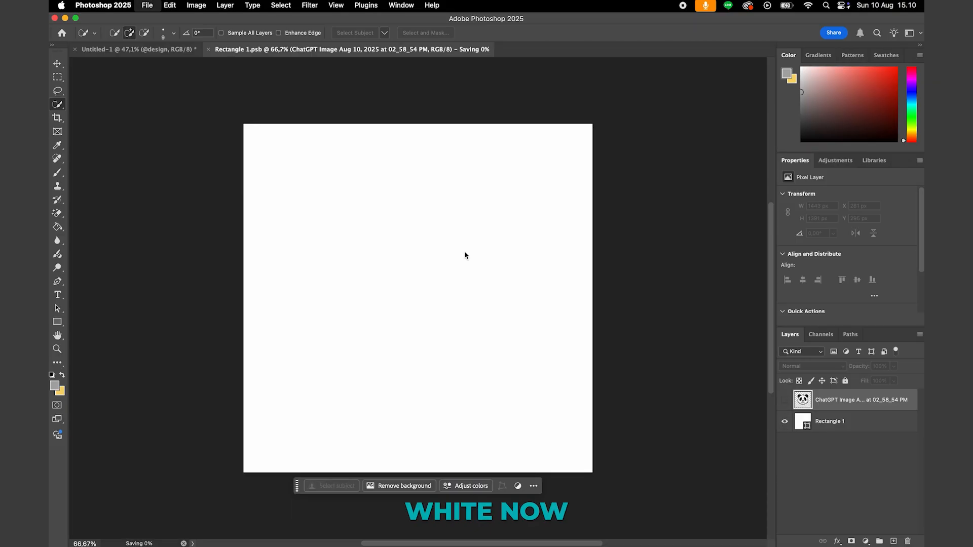
{"action": "key", "text": "super+w"}
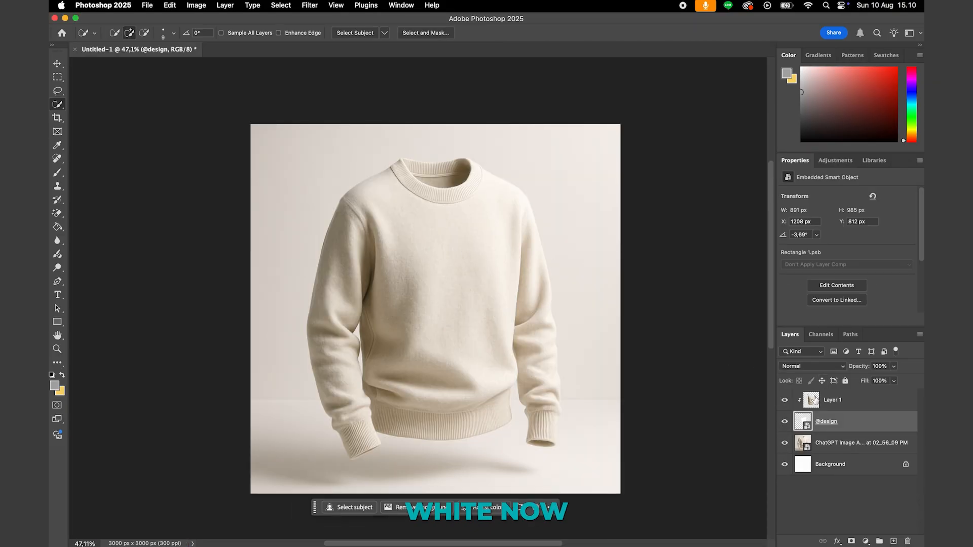
- Set the blend mode of the clipped torso layer to Multiply
{"action": "left_click", "coordinate": [842, 400]}
{"action": "left_click", "coordinate": [811, 366]}
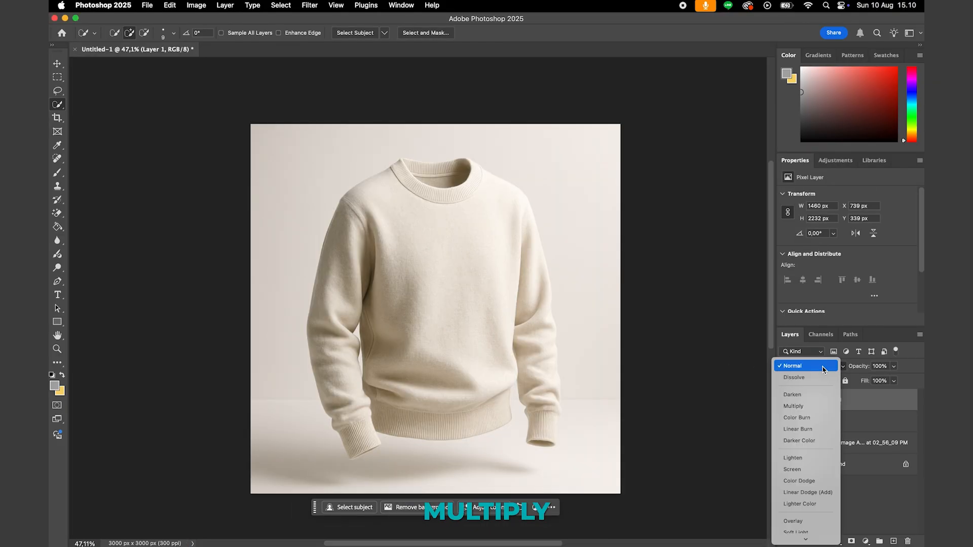
{"action": "left_click", "coordinate": [808, 407]}
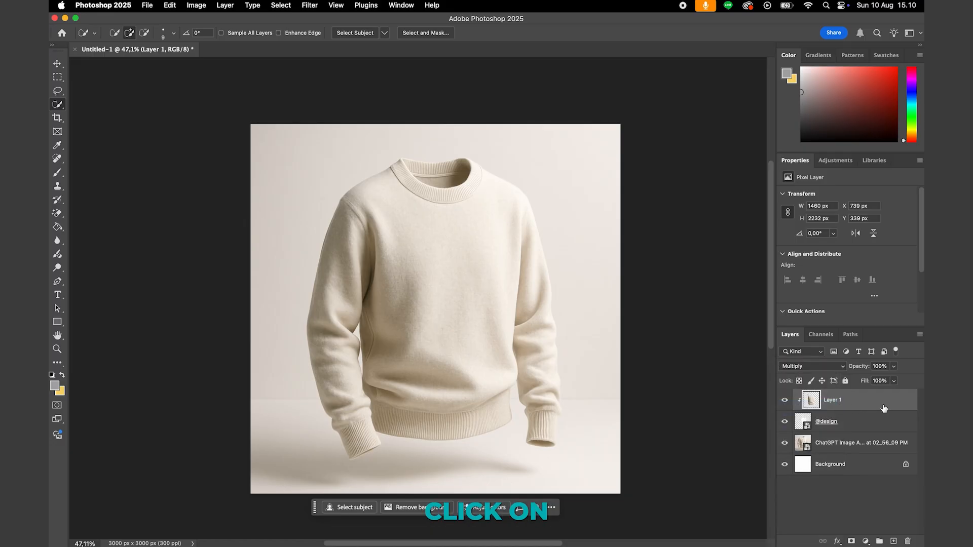
- Set the torso layer's Blend If highlights for Current Layer to a split range of 185 / 248
{"action": "double_click", "coordinate": [885, 408]}
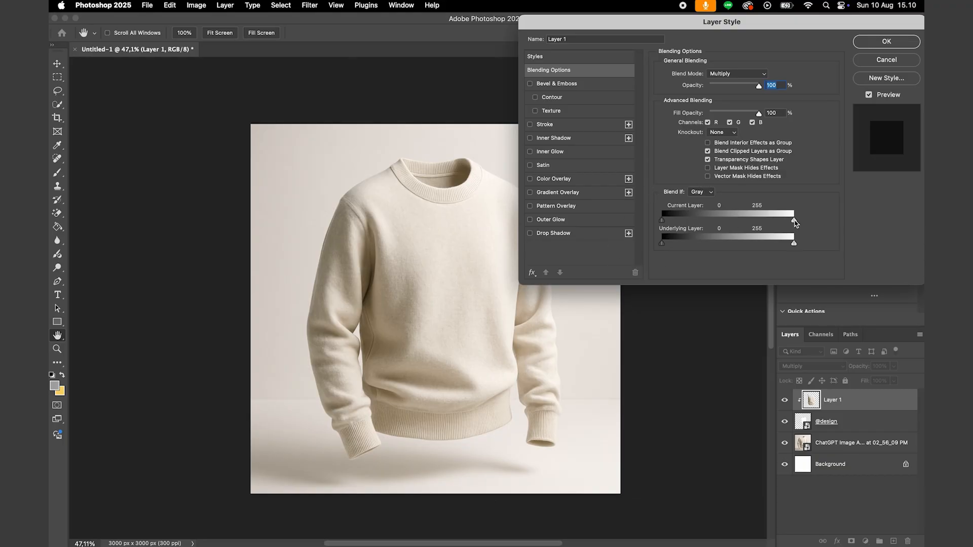
{"action": "left_click_drag", "start_coordinate": [794, 221], "coordinate": [777, 237]}
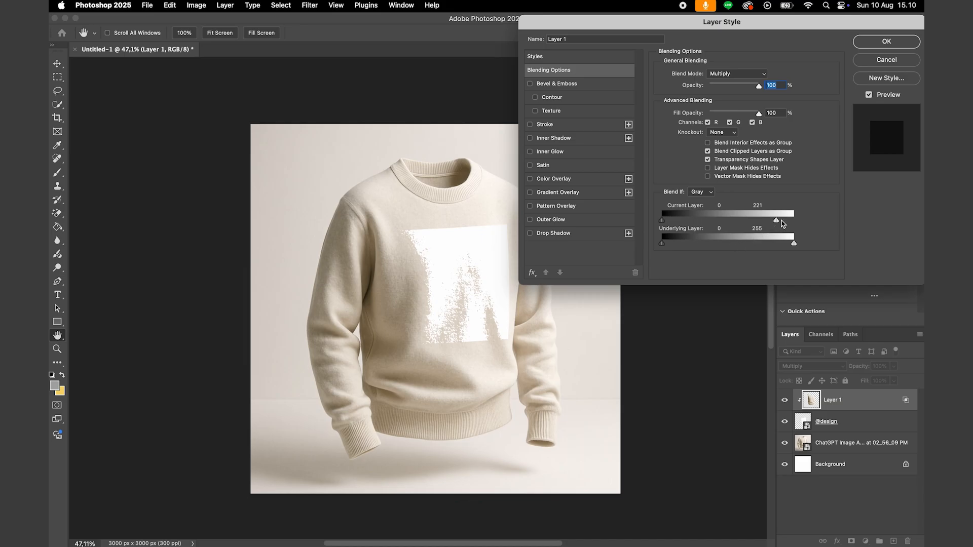
{"action": "mouse_move", "coordinate": [777, 222]}
{"action": "left_mouse_down"}
{"action": "mouse_move", "coordinate": [757, 222]}
{"action": "mouse_move", "coordinate": [791, 225]}
{"action": "left_mouse_up"}
{"action": "key", "text": "alt"}
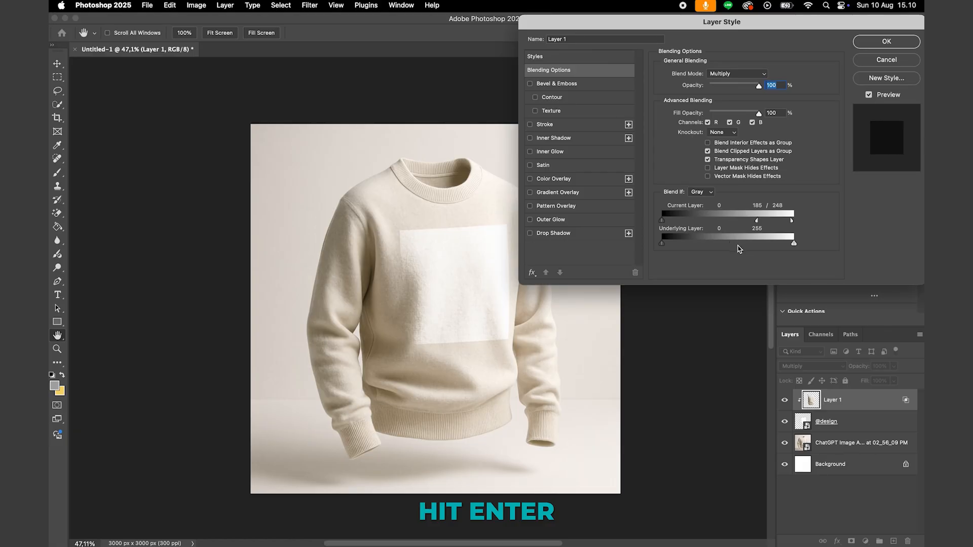
{"action": "key", "text": "Return"}
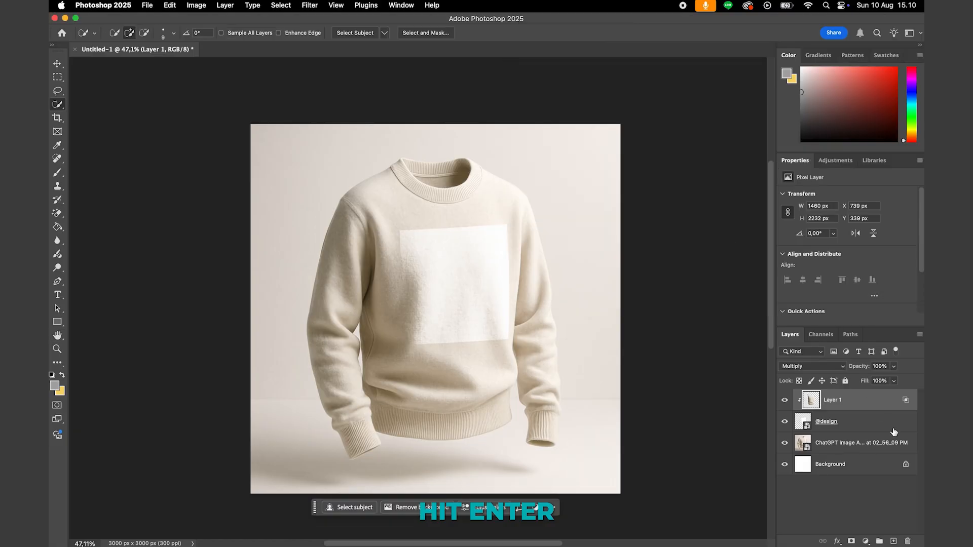
{"action": "double_click", "coordinate": [803, 421]}
{"action": "left_click", "coordinate": [785, 400]}
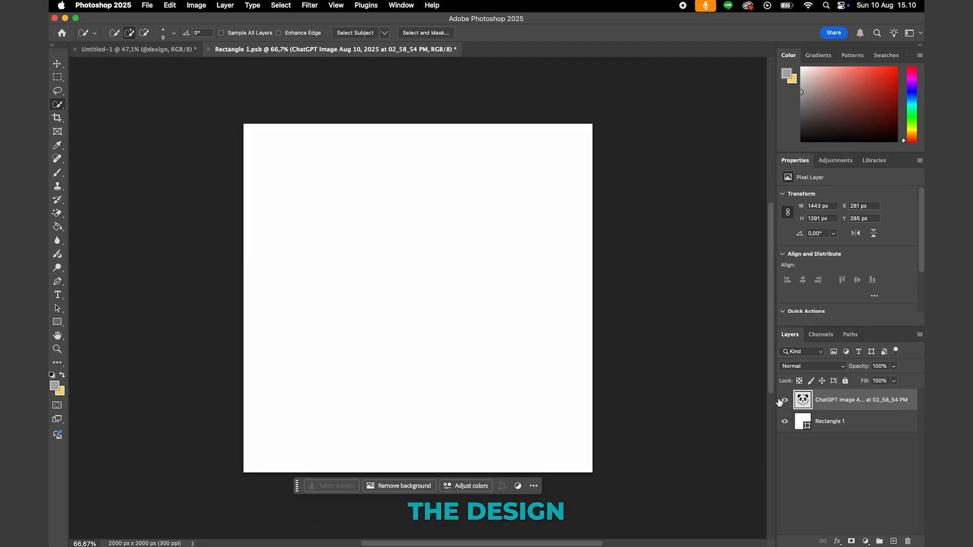
{"action": "key", "text": "super+t"}
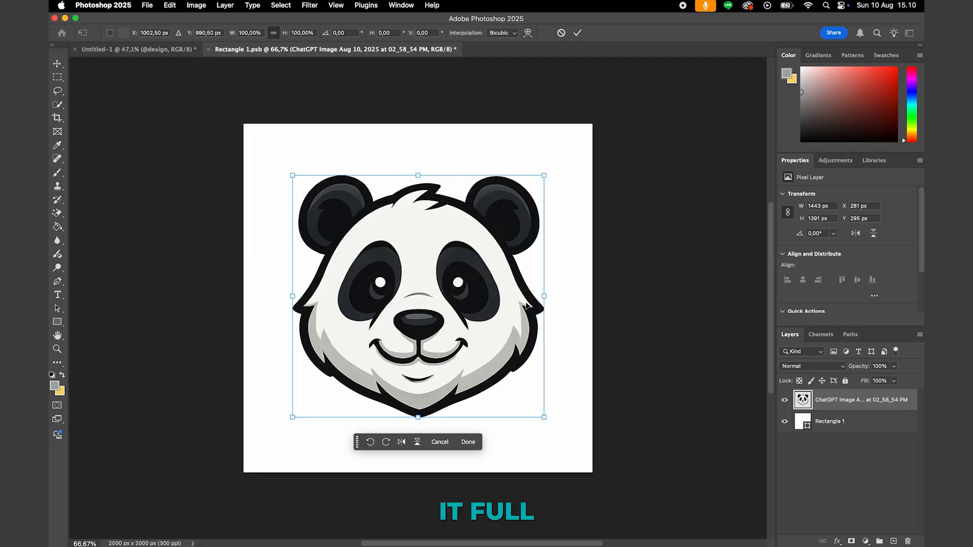
{"action": "left_click_drag", "start_coordinate": [293, 296], "coordinate": [237, 301]}
{"action": "left_click_drag", "start_coordinate": [550, 293], "coordinate": [592, 303]}
{"action": "key", "text": "Return"}
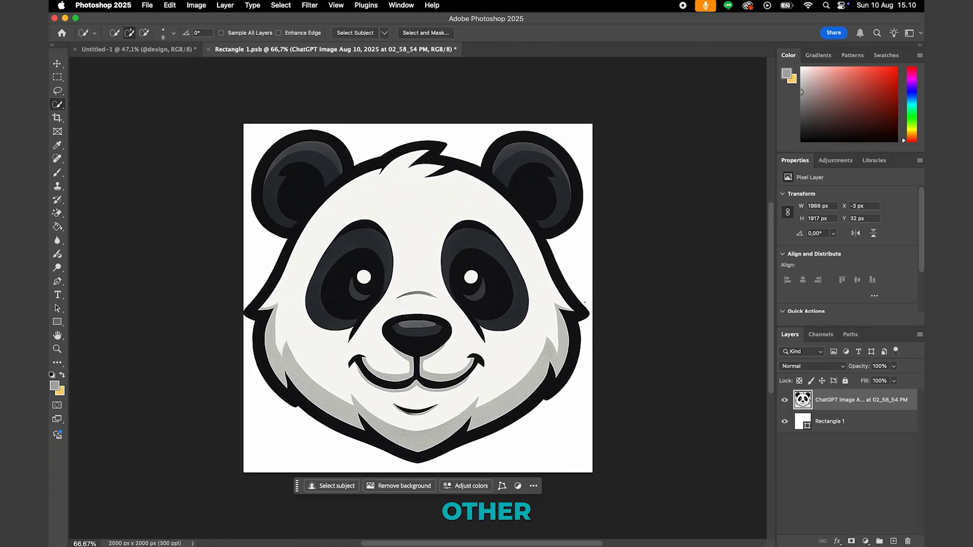
{"action": "key", "text": "cmd+s"}
{"action": "key", "text": "super+w"}
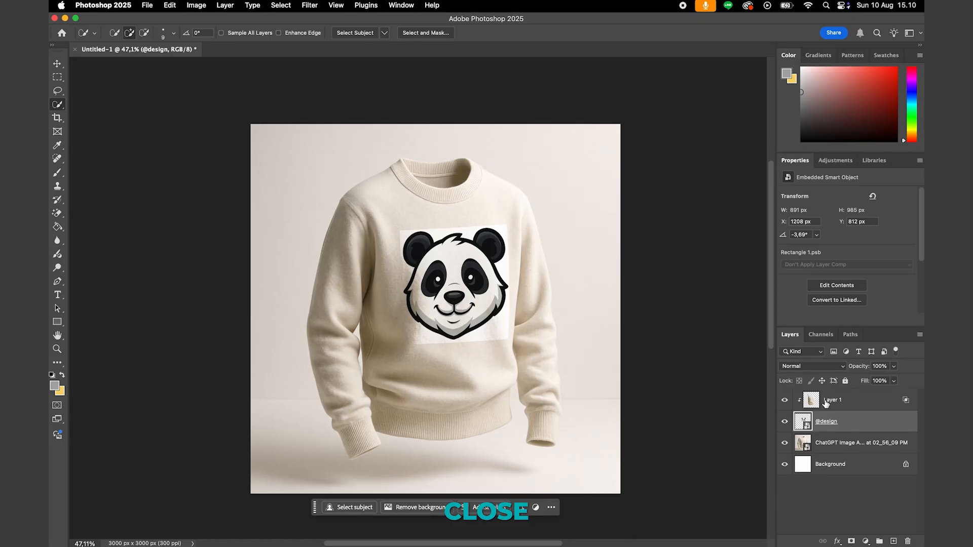
{"action": "double_click", "coordinate": [803, 419]}
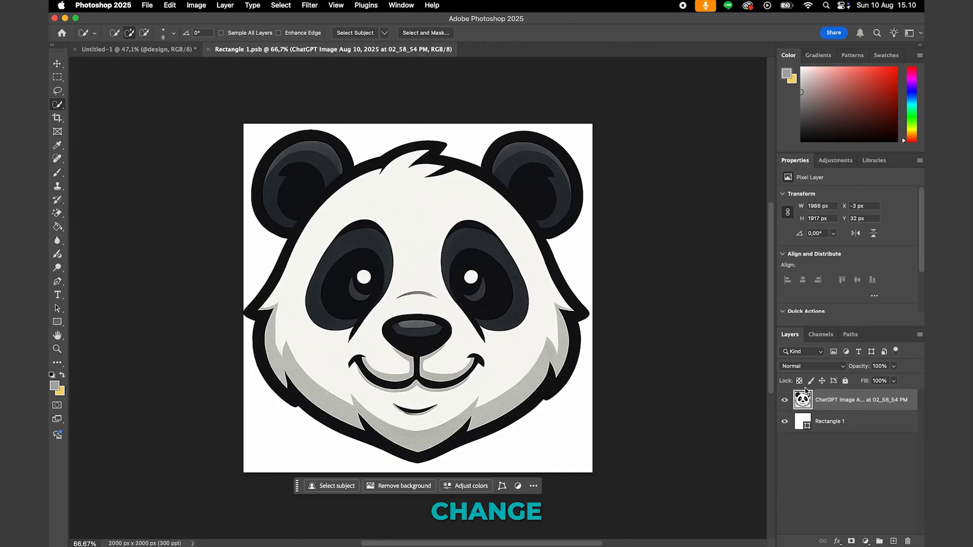
{"action": "left_click", "coordinate": [785, 422]}
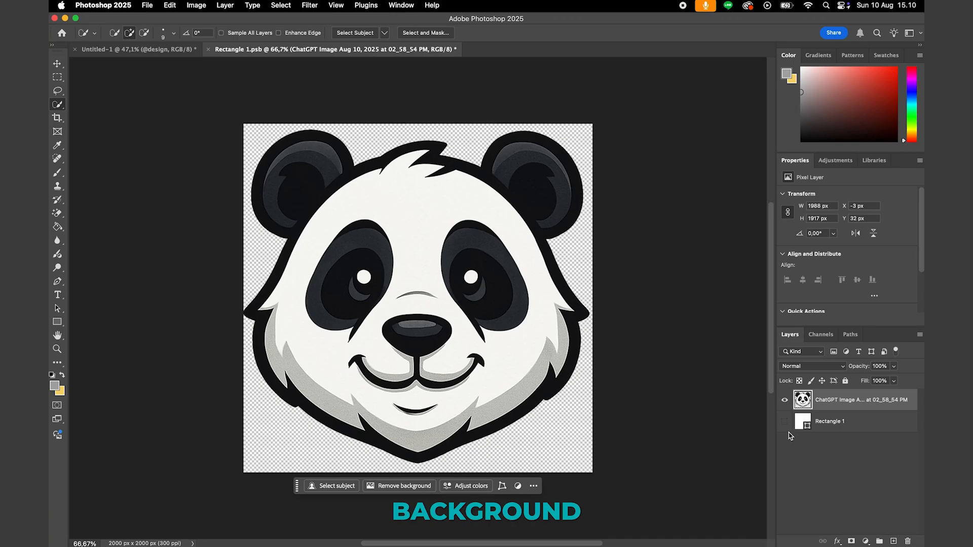
{"action": "key", "text": "super+s"}
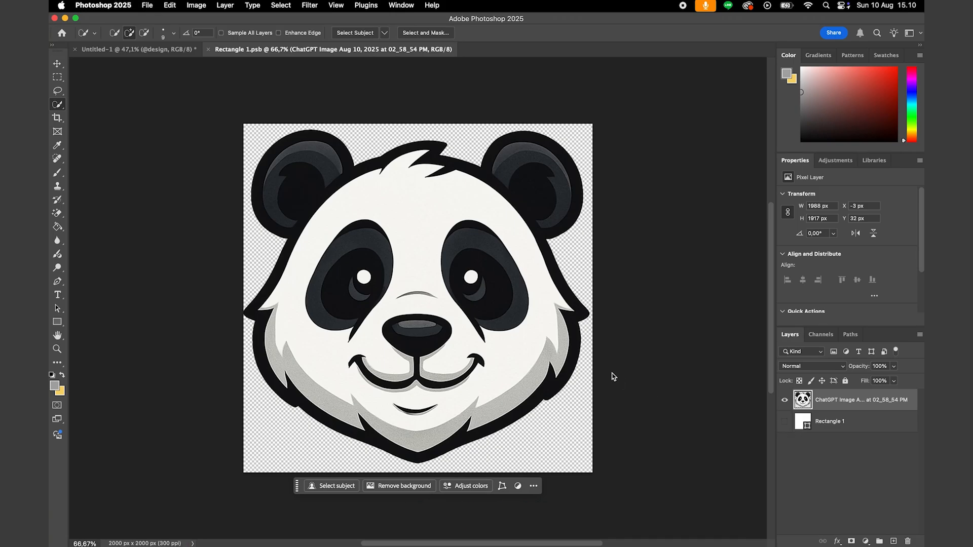
{"action": "key", "text": "super+w"}
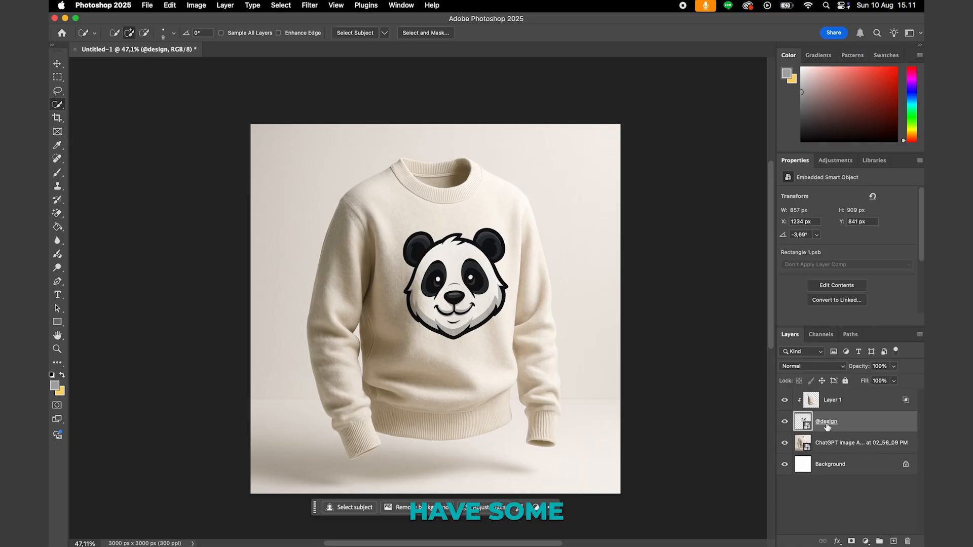
- Select the clipped torso layer and examine its shading on the panda up close
{"action": "left_click", "coordinate": [856, 401]}
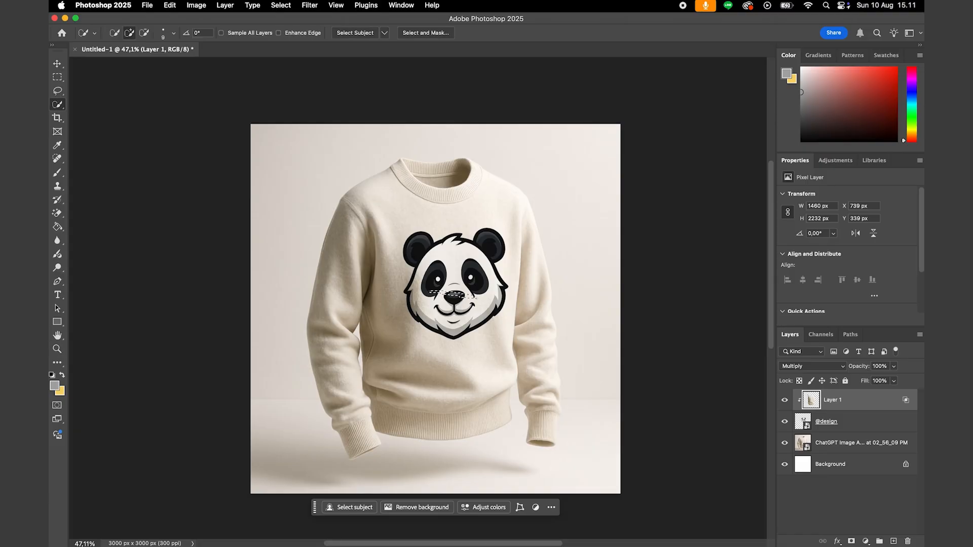
{"action": "left_click", "coordinate": [478, 313]}
{"action": "left_click", "coordinate": [472, 277]}
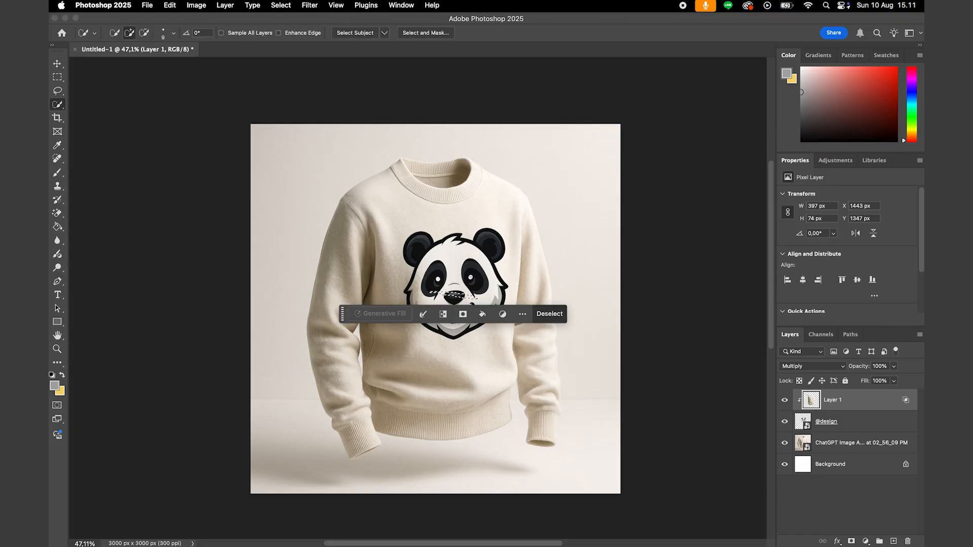
{"action": "key", "text": "m"}
{"action": "left_click", "coordinate": [470, 277]}
{"action": "key", "text": "z"}
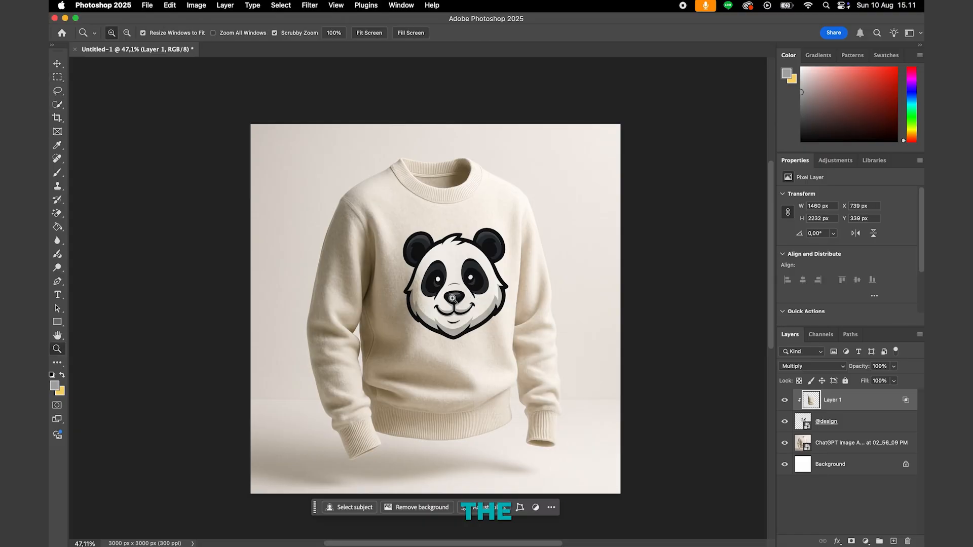
{"action": "left_click_drag", "start_coordinate": [454, 298], "coordinate": [511, 298]}
{"action": "left_click_drag", "start_coordinate": [377, 253], "coordinate": [355, 254]}
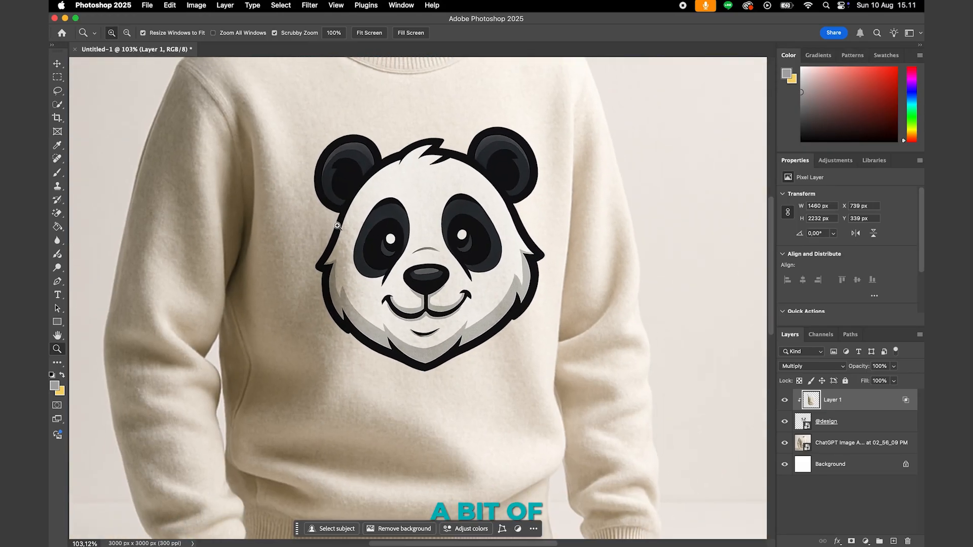
{"action": "left_click_drag", "start_coordinate": [352, 255], "coordinate": [332, 255]}
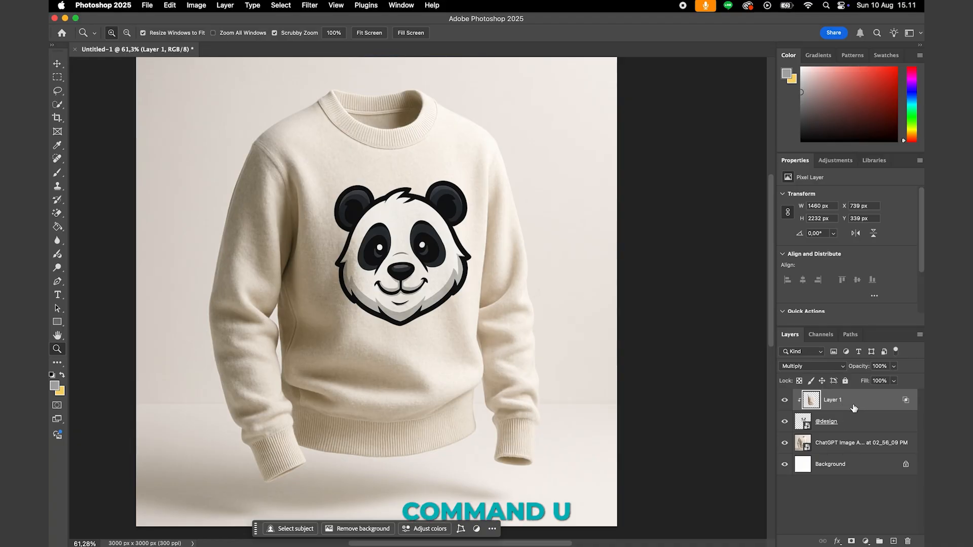
- Desaturate the clipped torso layer with Hue/Saturation, setting the saturation to -100
{"action": "key", "text": "super+u"}
{"action": "left_click_drag", "start_coordinate": [631, 221], "coordinate": [560, 224]}
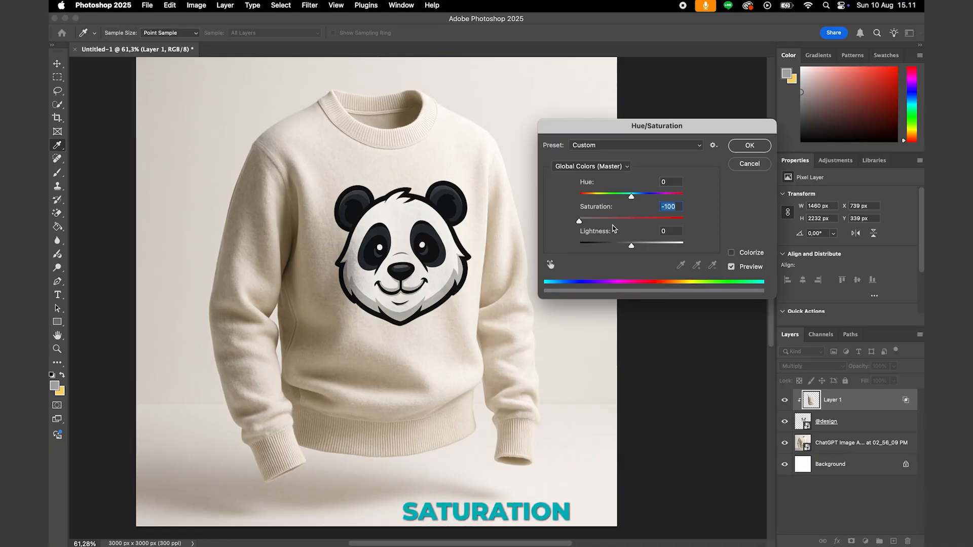
{"action": "left_click", "coordinate": [750, 146]}
{"action": "key", "text": "z"}
{"action": "left_click_drag", "start_coordinate": [477, 259], "coordinate": [443, 221]}
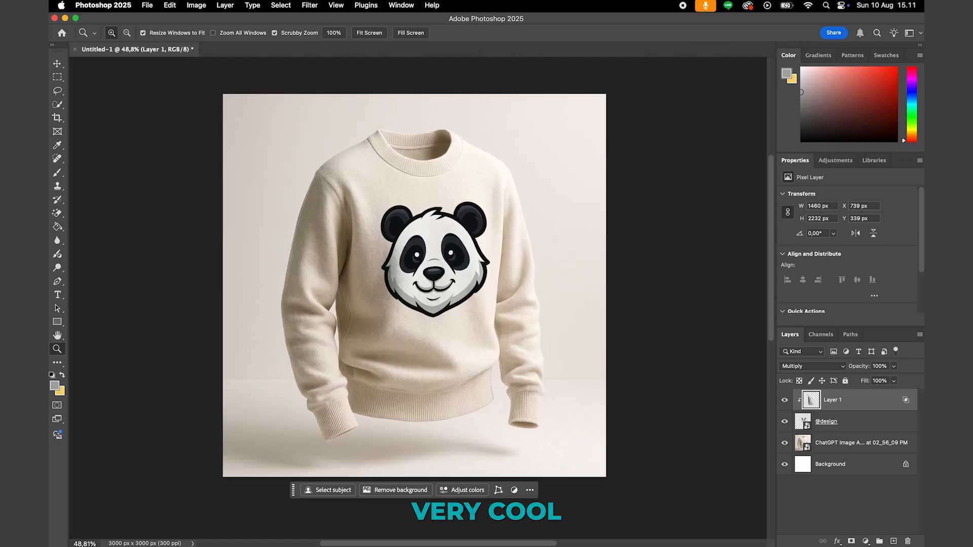
{"action": "key", "text": "super+z"}
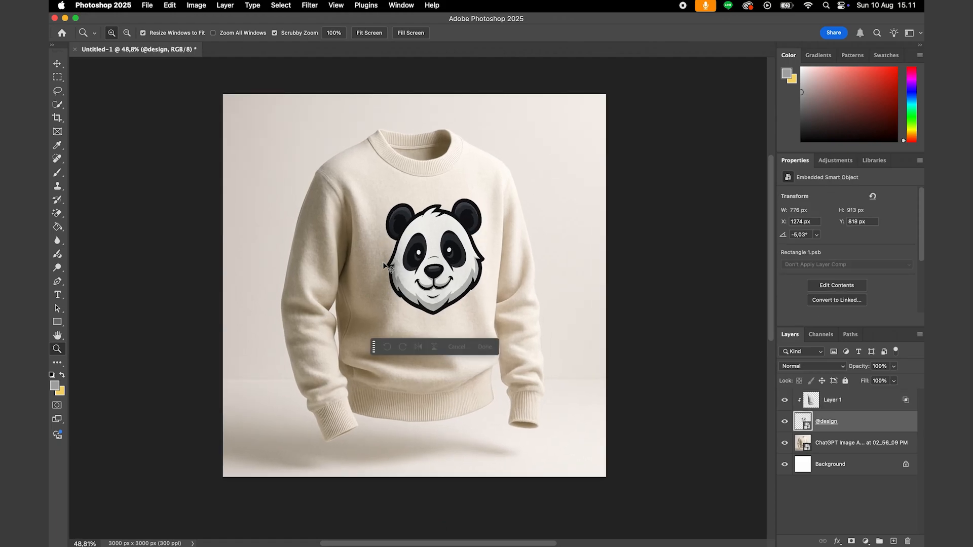
{"action": "key", "text": "super+shift+z"}
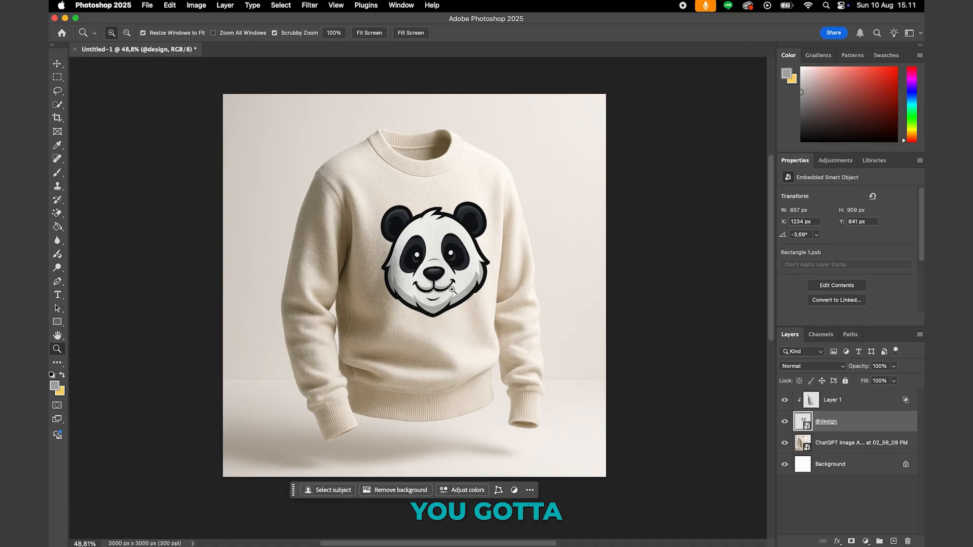
{"action": "key", "text": "super+t"}
{"action": "right_click", "coordinate": [455, 268]}
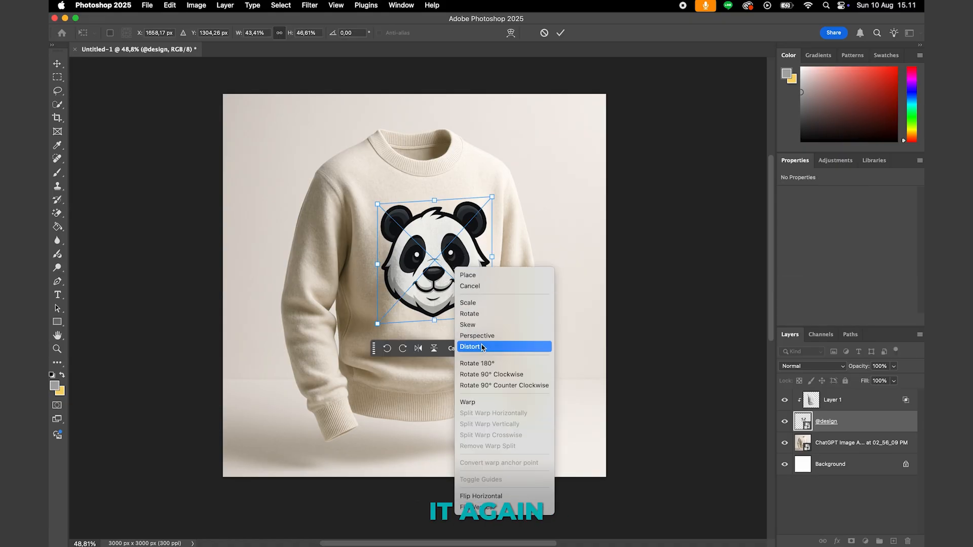
{"action": "left_click", "coordinate": [482, 347]}
{"action": "left_click_drag", "start_coordinate": [494, 260], "coordinate": [488, 257]}
{"action": "left_click_drag", "start_coordinate": [378, 265], "coordinate": [381, 262]}
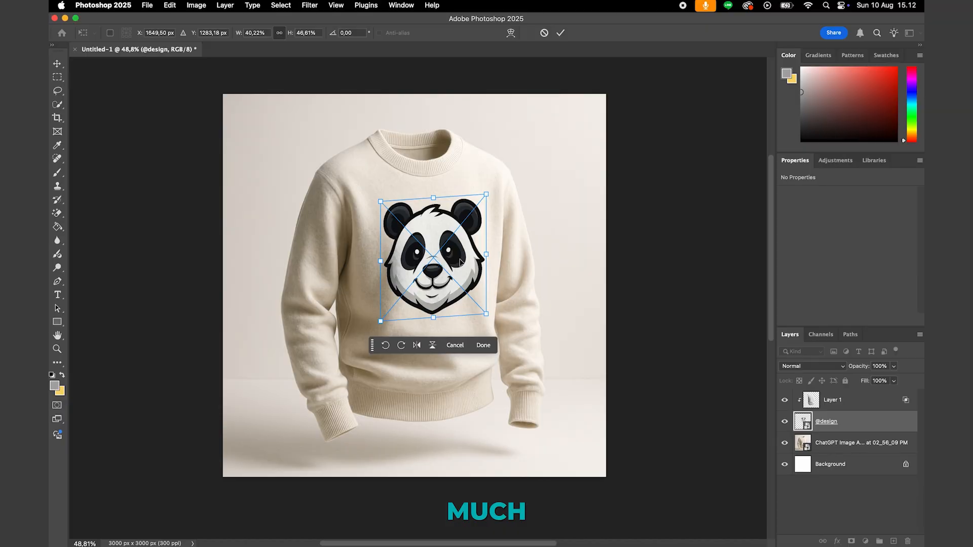
{"action": "mouse_move", "coordinate": [487, 258]}
{"action": "left_mouse_down"}
{"action": "mouse_move", "coordinate": [441, 261]}
{"action": "mouse_move", "coordinate": [488, 263]}
{"action": "left_mouse_up"}
{"action": "key", "text": "super+space"}
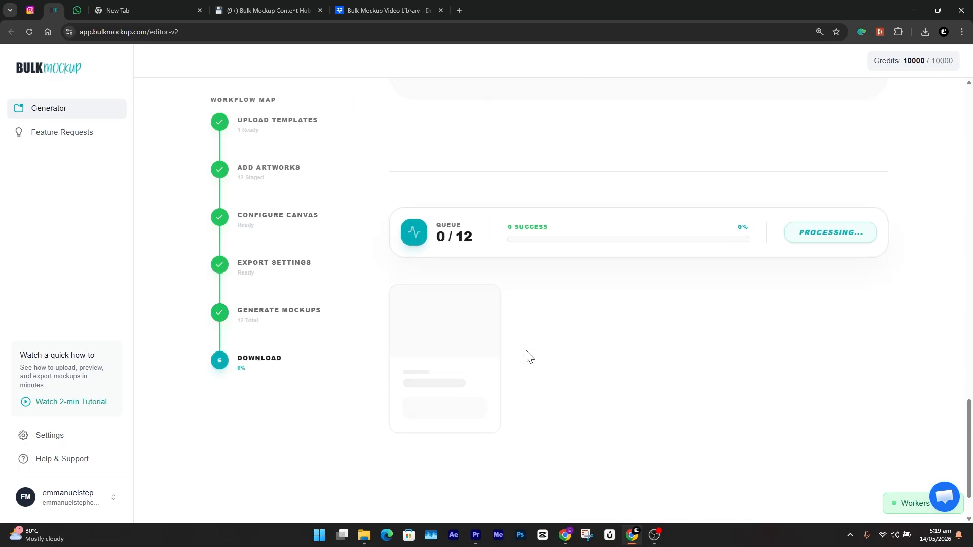
{"action": "left_click_drag", "start_coordinate": [969, 430], "coordinate": [972, 485]}
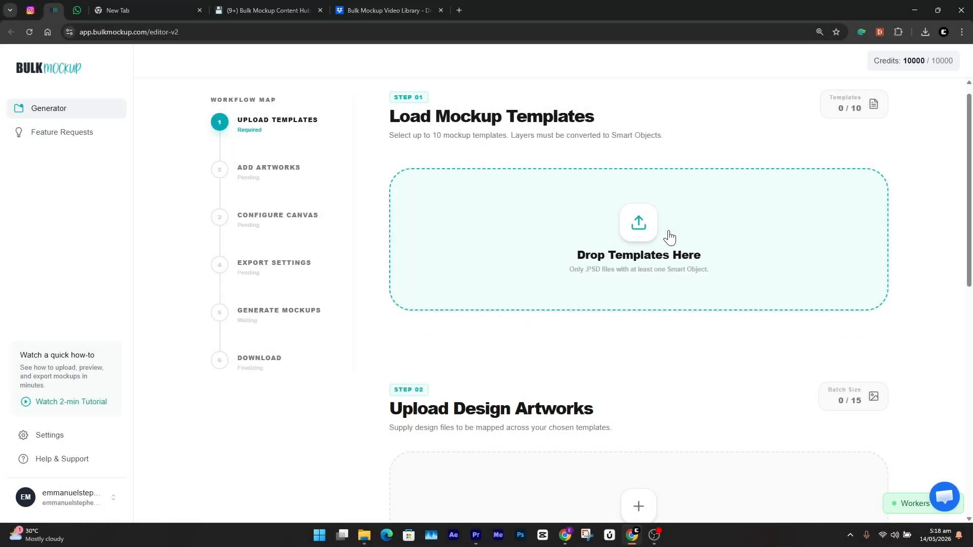
- Load the sweatshirt PSD from the file explorer as the mockup template in the Bulk Mockup generator
{"action": "left_click", "coordinate": [364, 536]}
{"action": "left_click_drag", "start_coordinate": [339, 139], "coordinate": [654, 234]}
- Upload all the PNG files from the SWEAT SHIRT project's Design folder as the design artworks
{"action": "left_click_drag", "start_coordinate": [969, 158], "coordinate": [971, 321]}
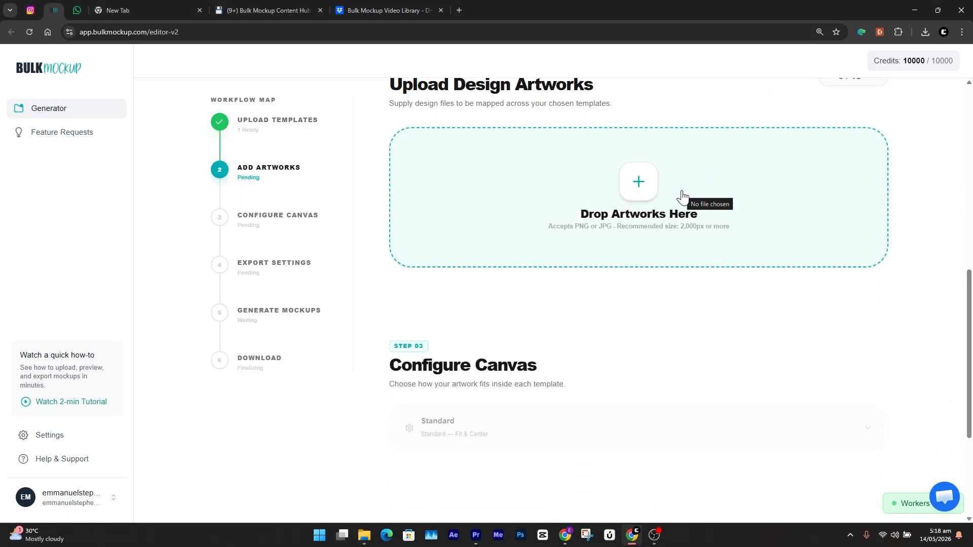
{"action": "left_click", "coordinate": [364, 535]}
{"action": "double_click", "coordinate": [225, 153]}
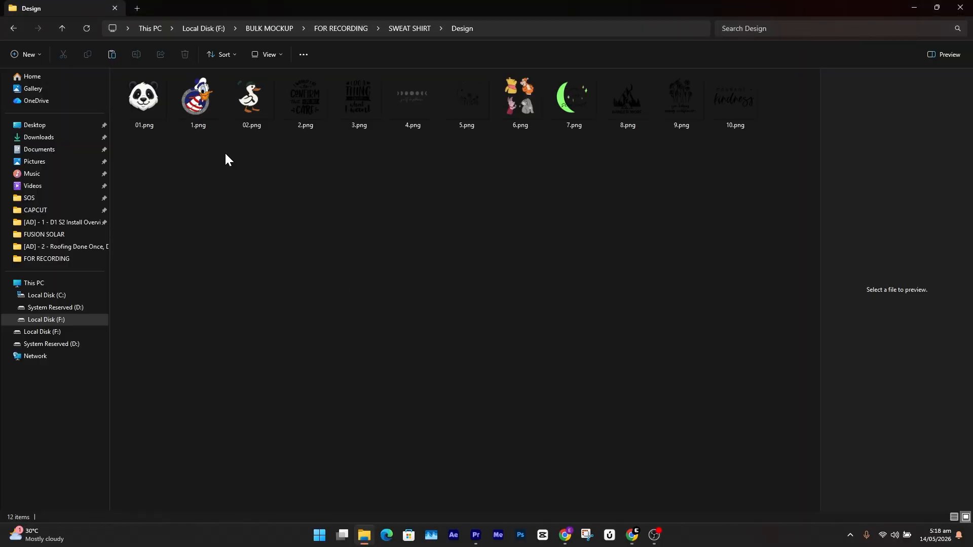
{"action": "key", "text": "ctrl+a"}
{"action": "left_click_drag", "start_coordinate": [251, 99], "coordinate": [624, 189]}
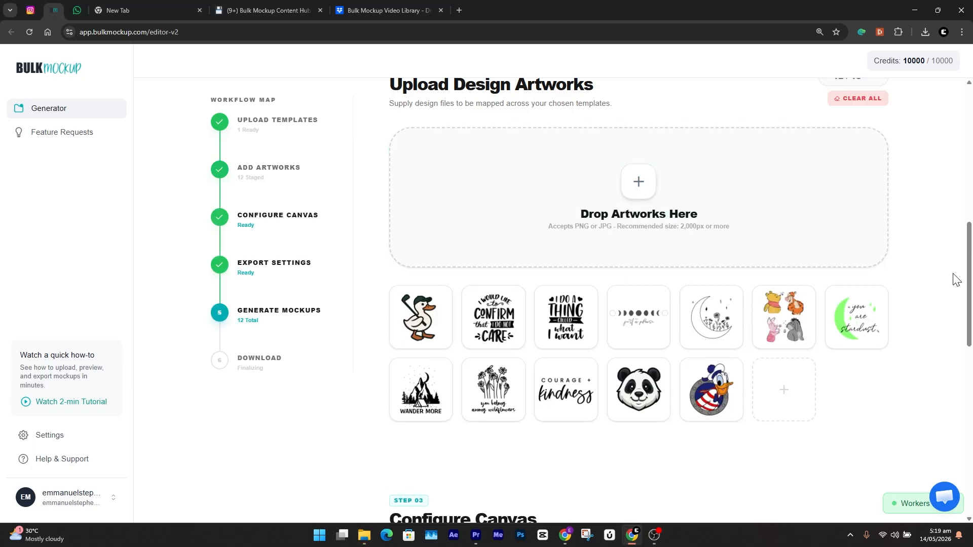
- Start bulk generation of the mockups from the loaded template and artworks, keeping the existing canvas and export settings
{"action": "left_click_drag", "start_coordinate": [968, 261], "coordinate": [968, 413]}
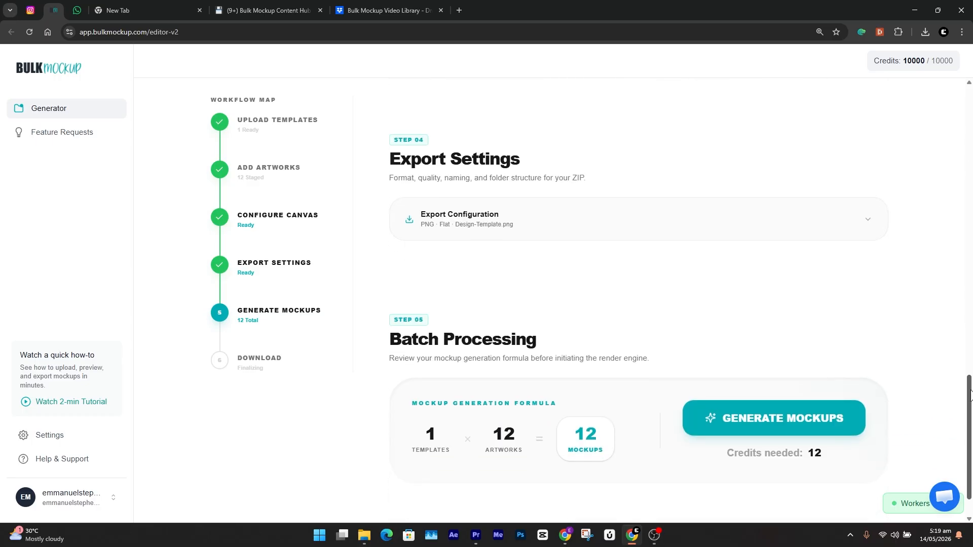
{"action": "left_click", "coordinate": [788, 425]}
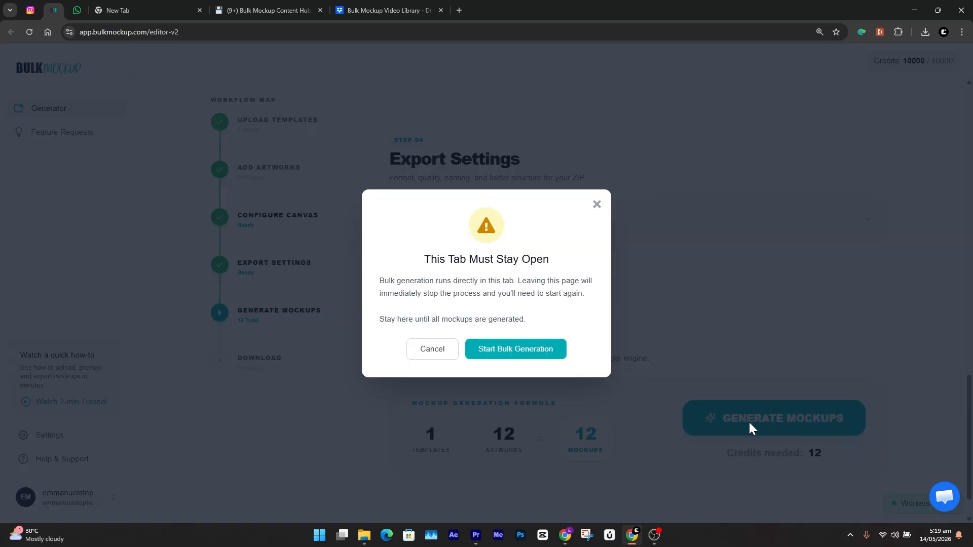
{"action": "left_click", "coordinate": [527, 357]}
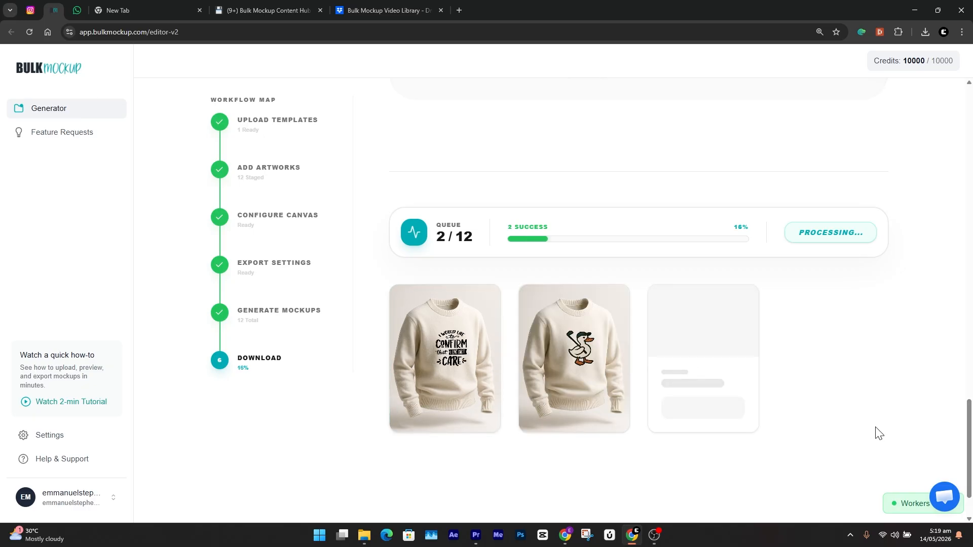